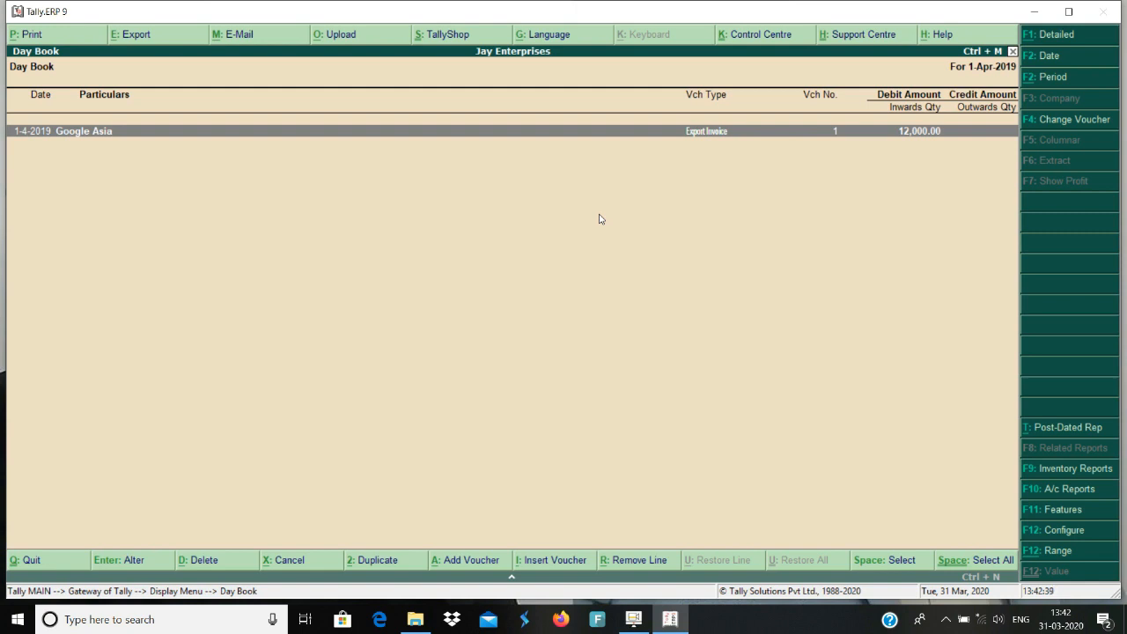
Examine the Google Asia export invoice listed in the Day Book and return to the Display Menu without changing it.
{"action": "key", "text": "Return"}
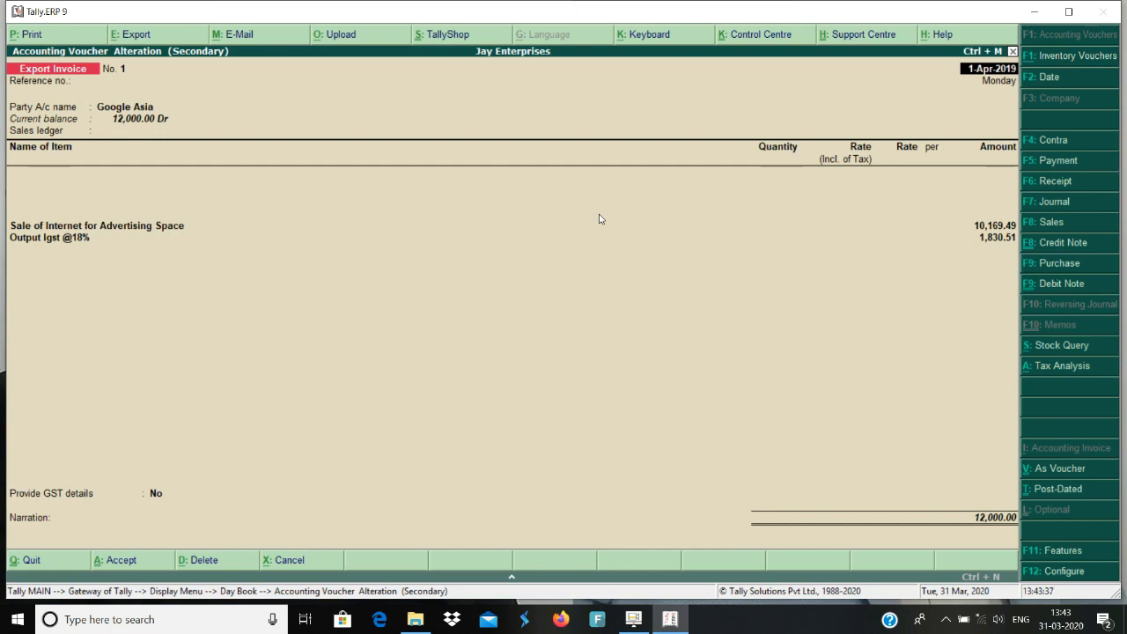
{"action": "key", "text": "Escape"}
{"action": "key", "text": "y"}
{"action": "key", "text": "Escape"}
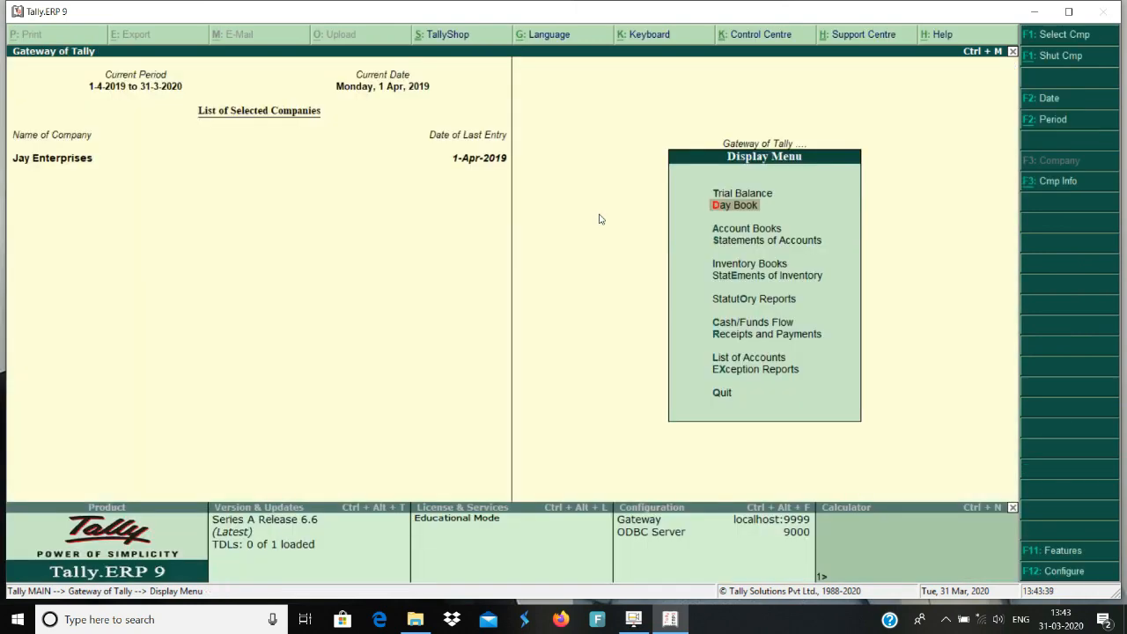
Examine the company's Balance Sheet in detailed view.
{"action": "key", "text": "Escape"}
{"action": "key", "text": "v"}
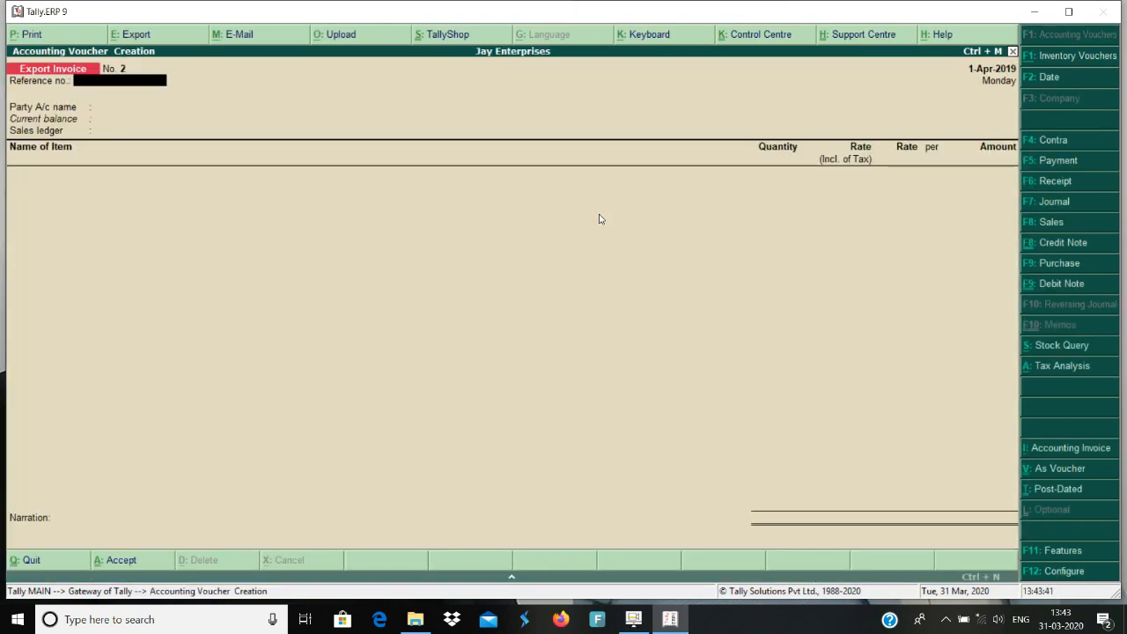
{"action": "key", "text": "Escape"}
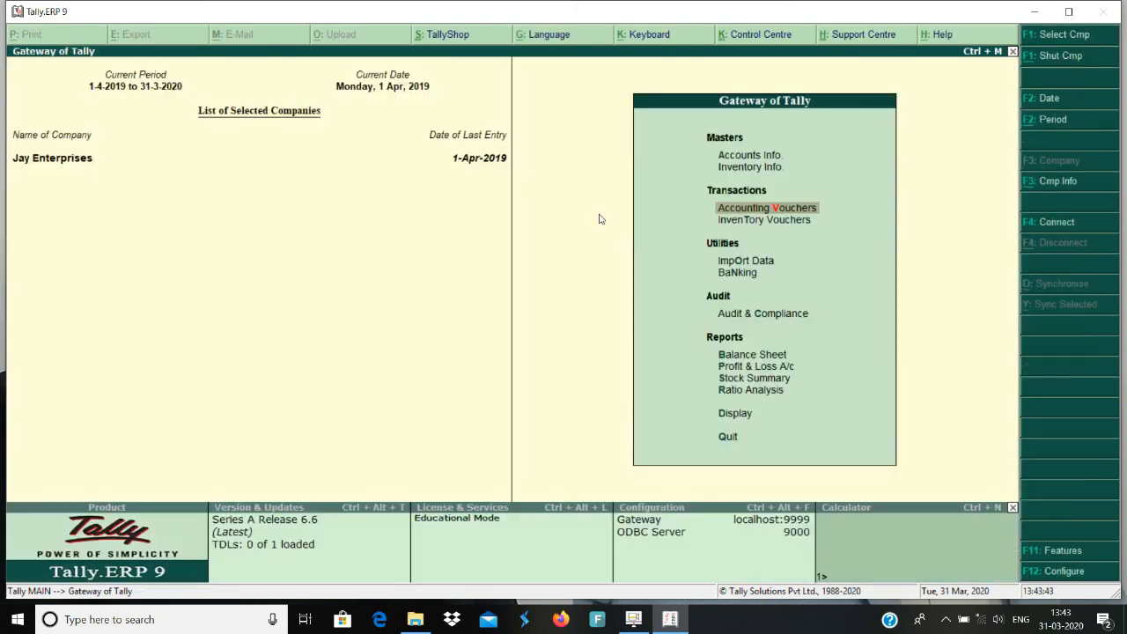
{"action": "key", "text": "b"}
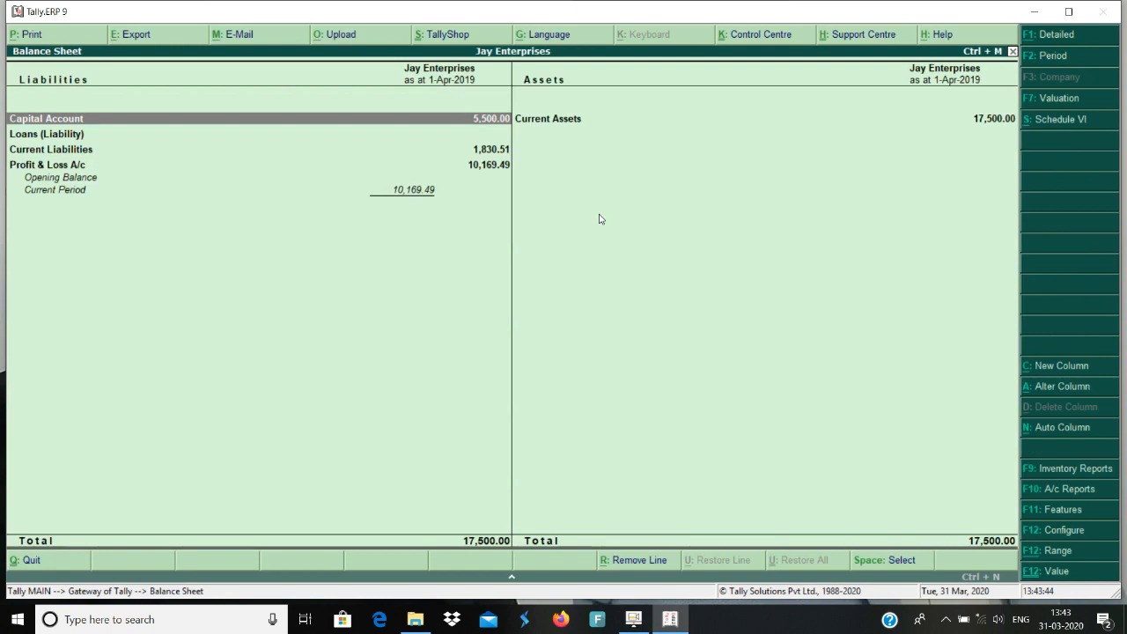
{"action": "left_click", "coordinate": [1070, 40]}
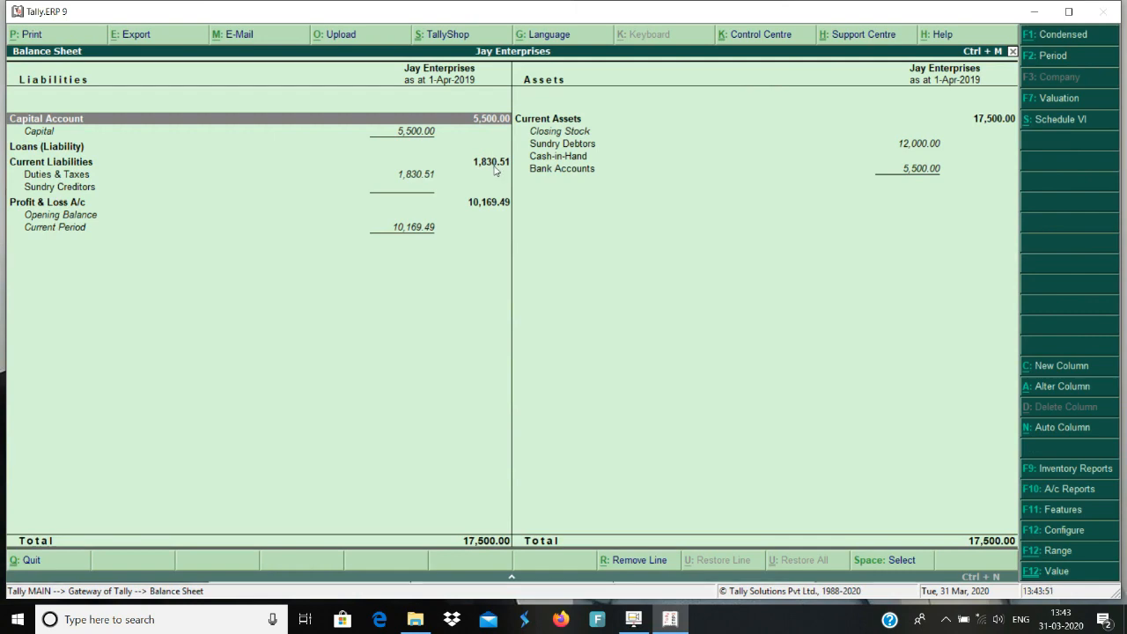
Start a payment voucher and open its statutory payment details with GST as the tax type.
{"action": "key", "text": "Escape"}
{"action": "key", "text": "v"}
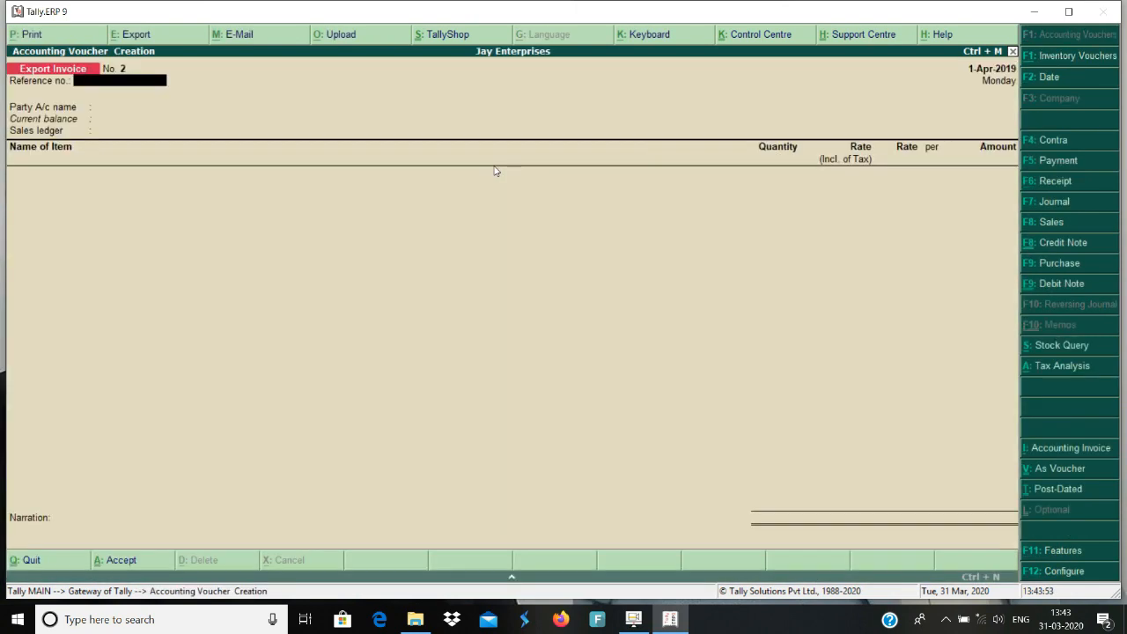
{"action": "left_click", "coordinate": [1082, 163]}
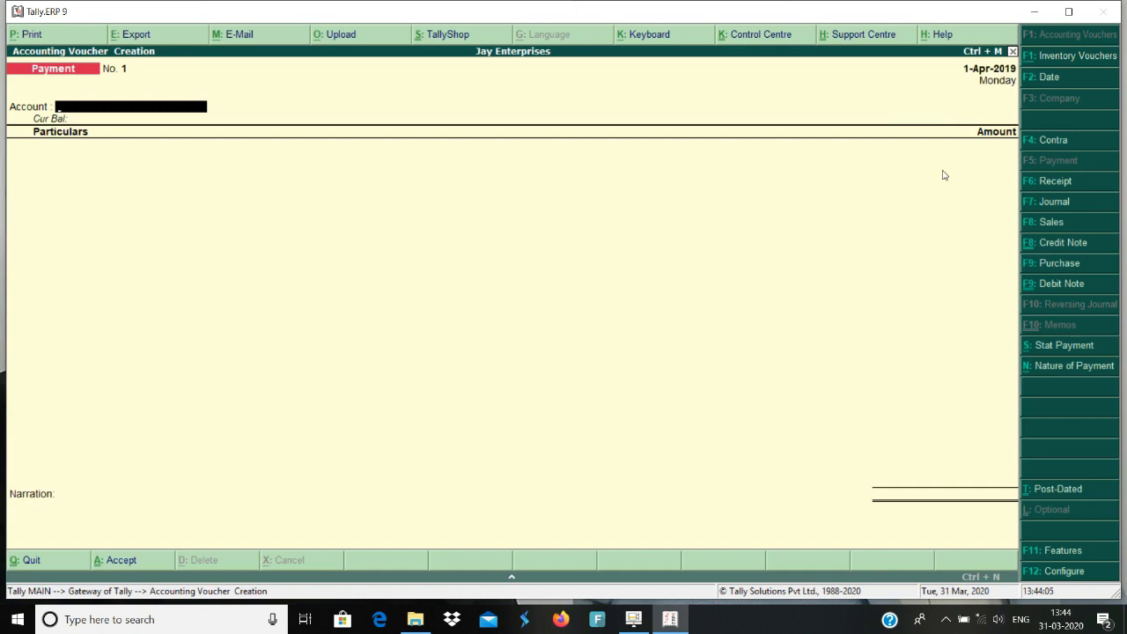
{"action": "left_click", "coordinate": [1065, 345]}
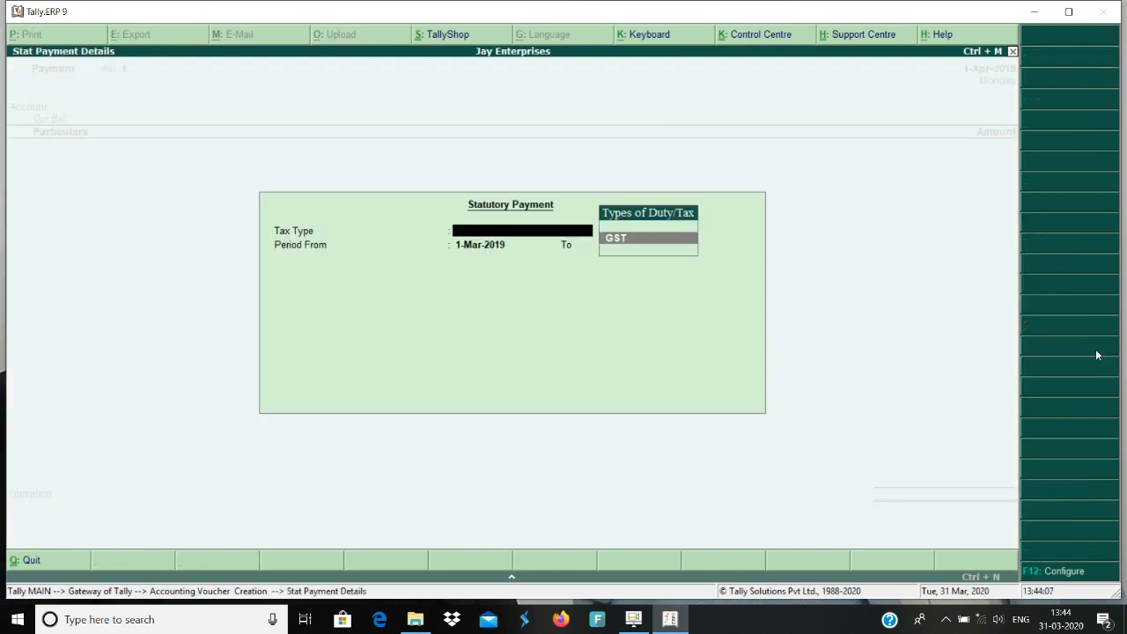
{"action": "key", "text": "Return"}
{"action": "type", "text": "1"}
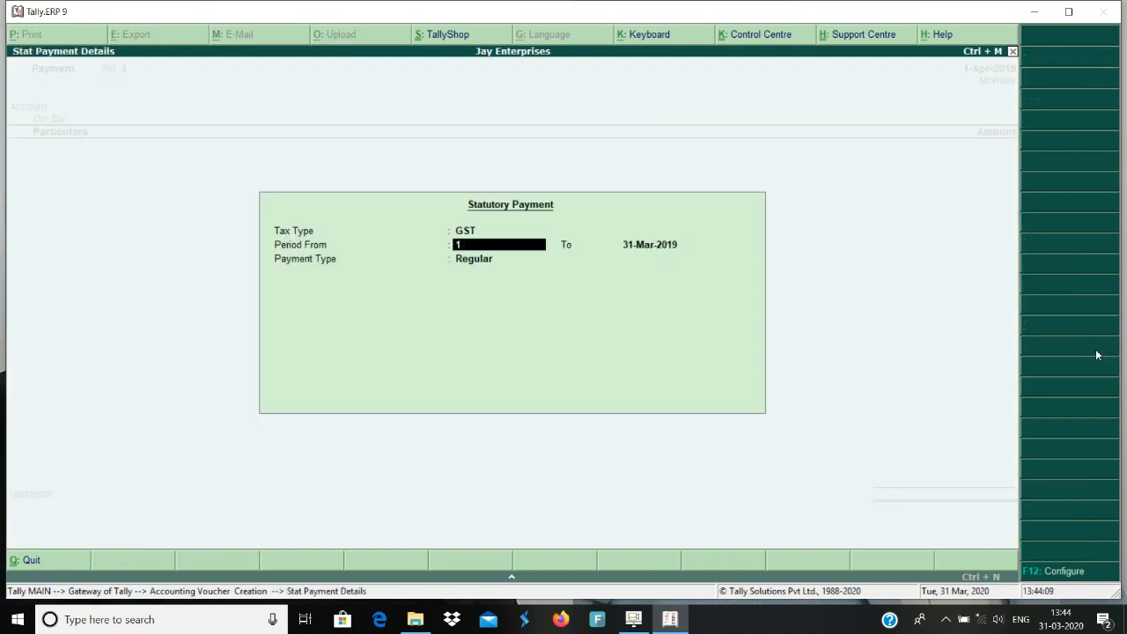
{"action": "type", "text": "-Feb-2"}
{"action": "key", "text": "Return"}
{"action": "type", "text": "2-"}
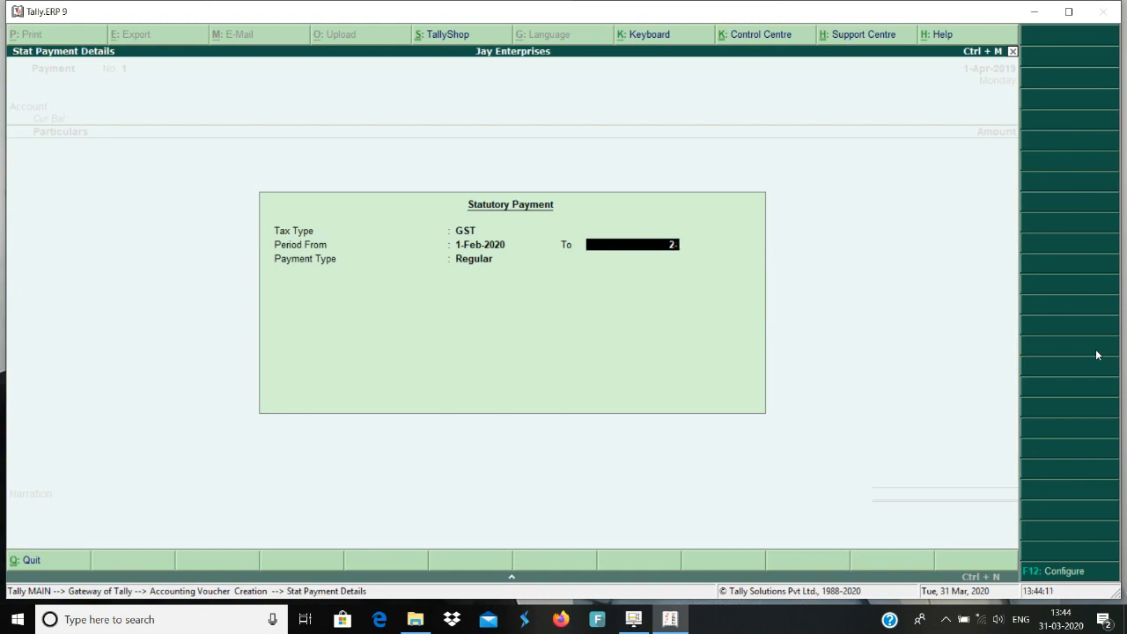
{"action": "type", "text": "4"}
{"action": "key", "text": "BackSpace"}
{"action": "key", "text": "BackSpace"}
{"action": "key", "text": "BackSpace"}
{"action": "key", "text": "BackSpace"}
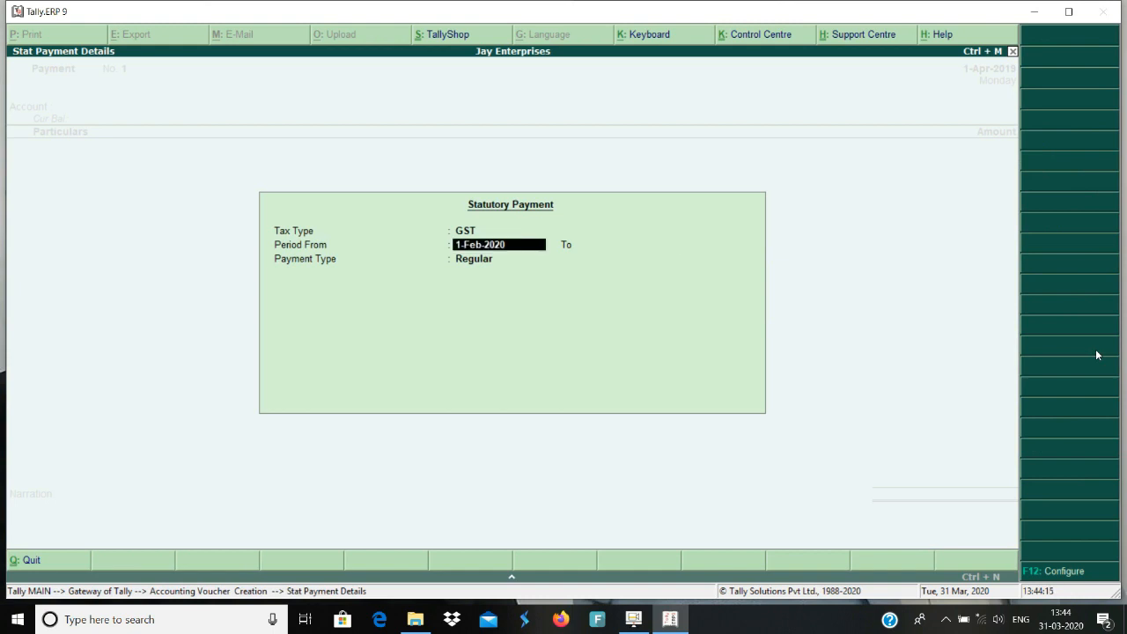
Start the statutory payment period on 1-Apr-2019, enter its end date, and accept the Regular payment type.
{"action": "type", "text": "1-"}
{"action": "key", "text": "Return"}
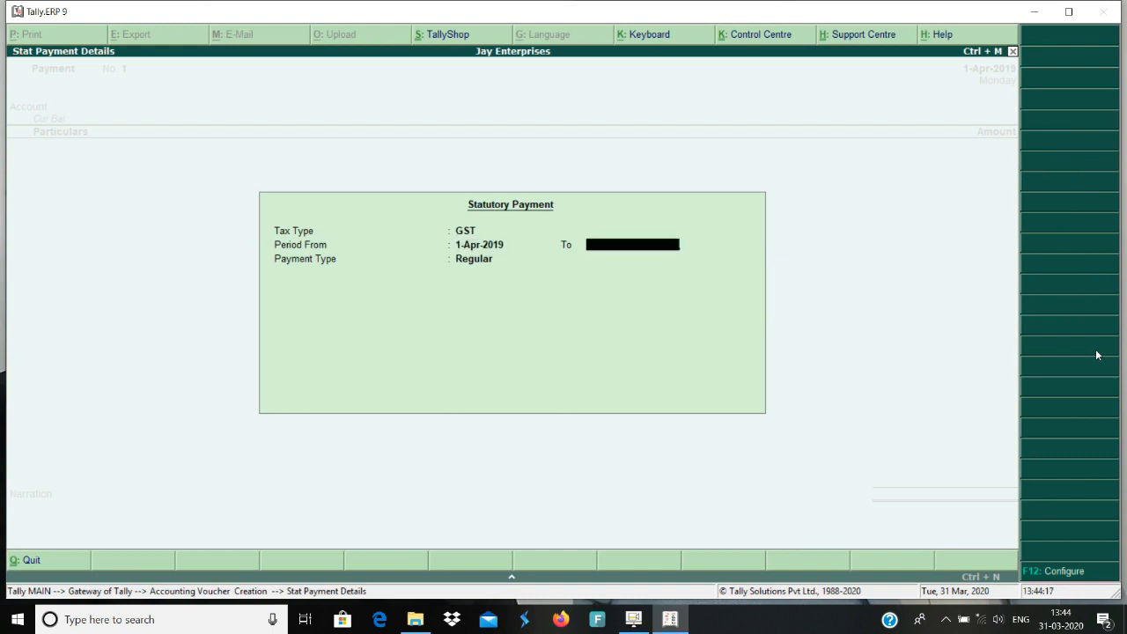
{"action": "type", "text": "2-"}
{"action": "type", "text": "3"}
{"action": "key", "text": "Return"}
{"action": "key", "text": "Return"}
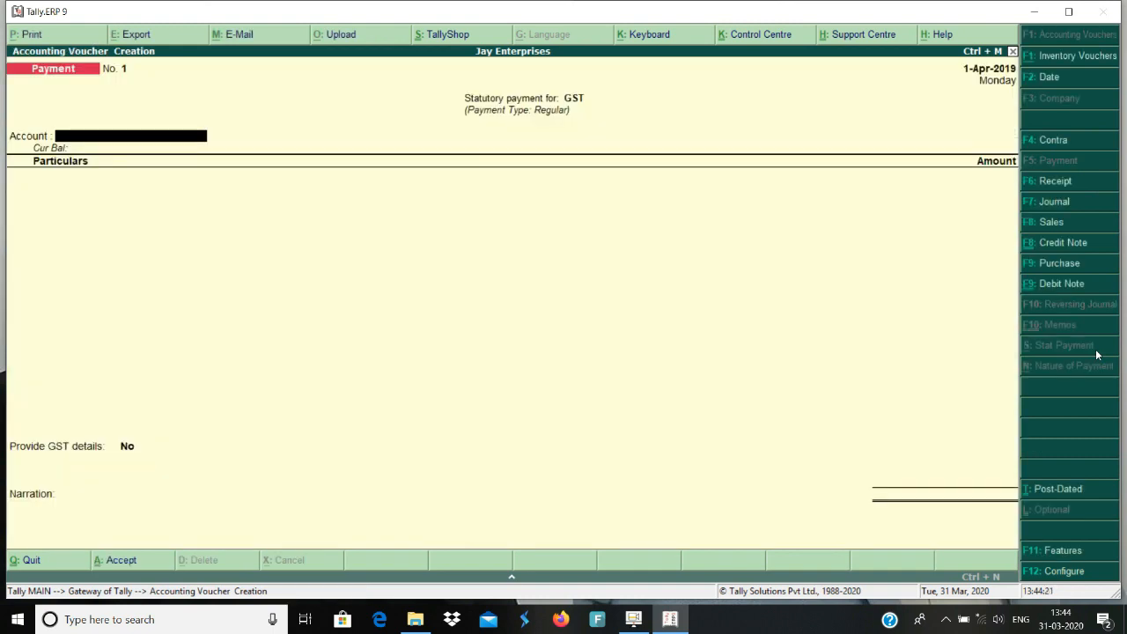
Pay from the HDFC BANK SAVING ACCOUNT ledger and accept its party details with Delhi as the state.
{"action": "type", "text": "H"}
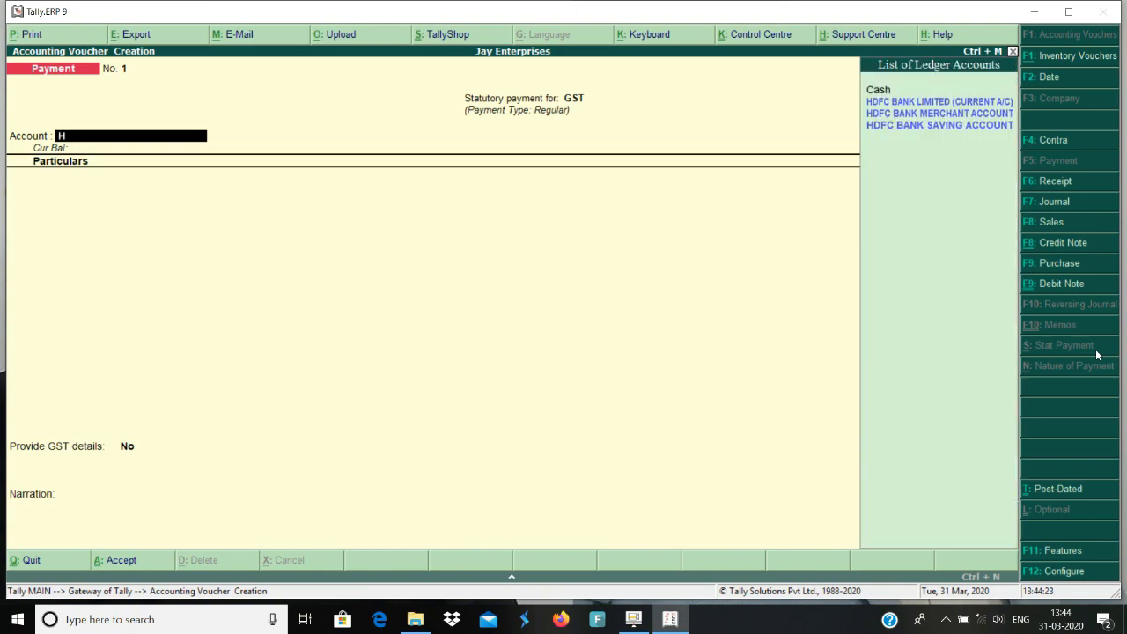
{"action": "key", "text": "Down"}
{"action": "key", "text": "Down"}
{"action": "key", "text": "Down"}
{"action": "key", "text": "Return"}
{"action": "key", "text": "Return"}
{"action": "key", "text": "Return"}
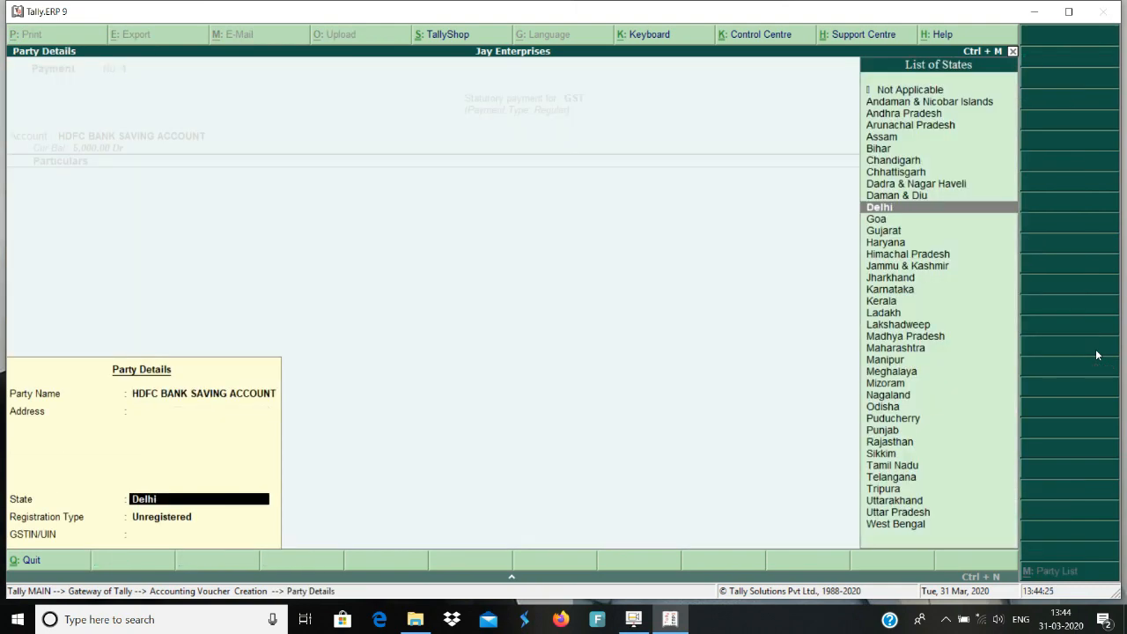
{"action": "key", "text": "Return"}
{"action": "key", "text": "Return"}
{"action": "key", "text": "Return"}
{"action": "type", "text": "B"}
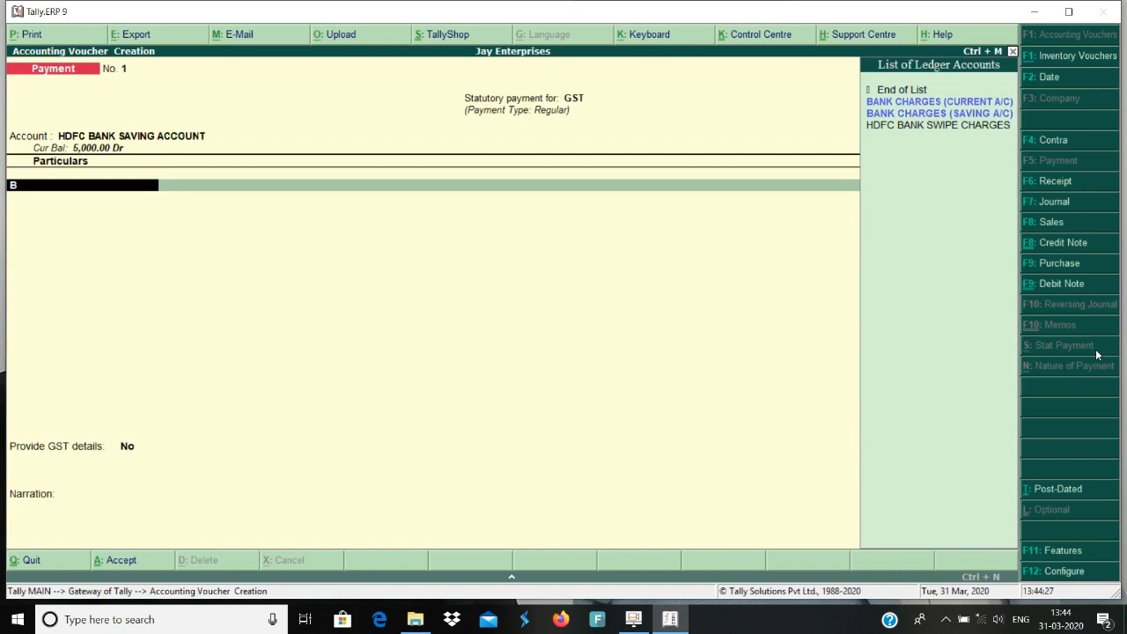
{"action": "key", "text": "BackSpace"}
{"action": "type", "text": "Ou"}
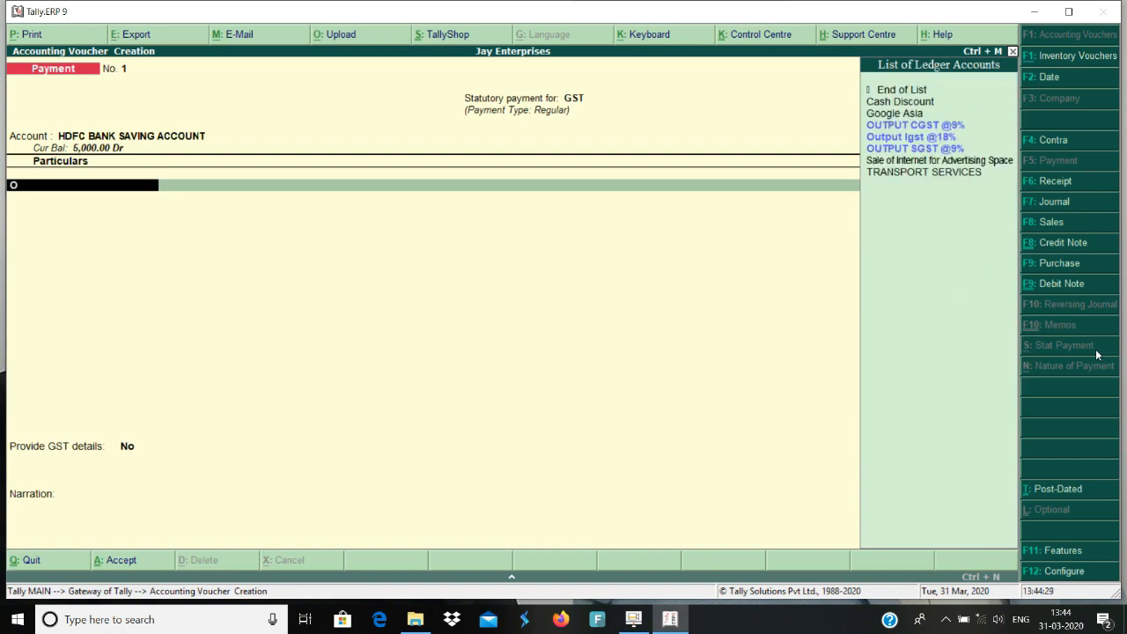
{"action": "key", "text": "Down"}
{"action": "key", "text": "Down"}
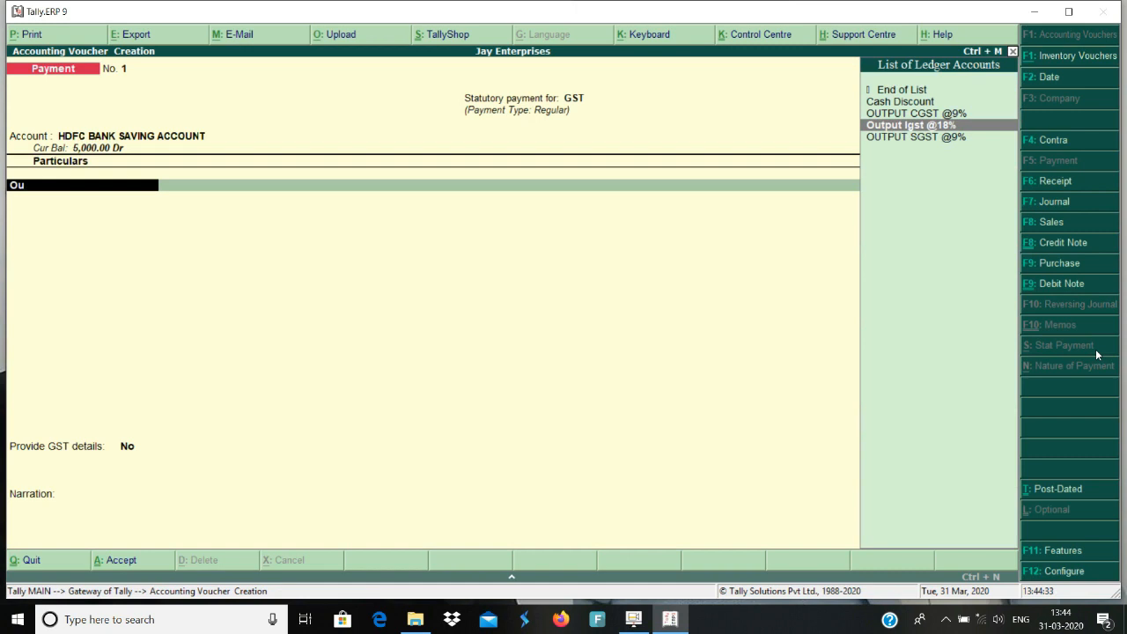
{"action": "key", "text": "Return"}
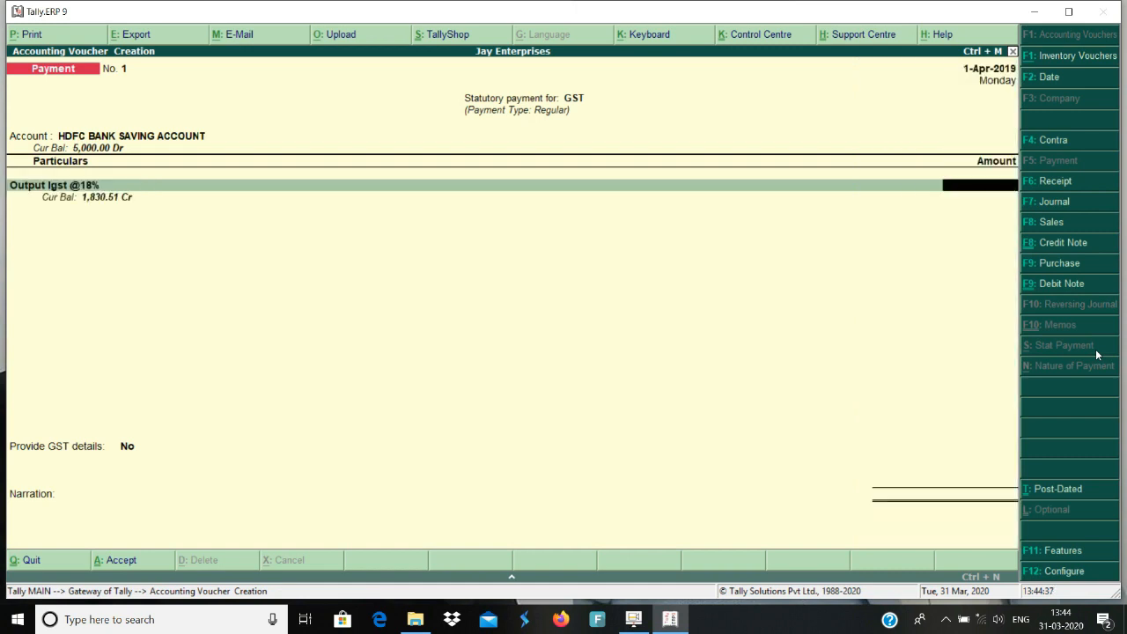
{"action": "type", "text": "1830.51"}
{"action": "key", "text": "Return"}
{"action": "key", "text": "Return"}
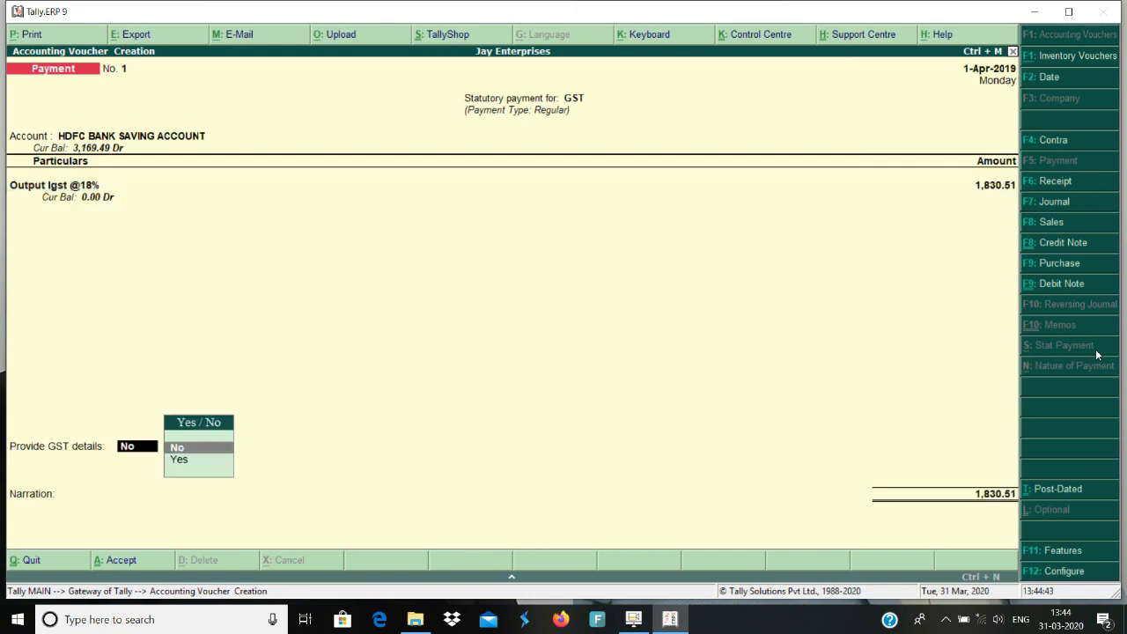
Save the payment voucher with GST details set to No and a blank narration, and start a journal voucher.
{"action": "key", "text": "Return"}
{"action": "key", "text": "Return"}
{"action": "key", "text": "Return"}
{"action": "key", "text": "Return"}
{"action": "key", "text": "Return"}
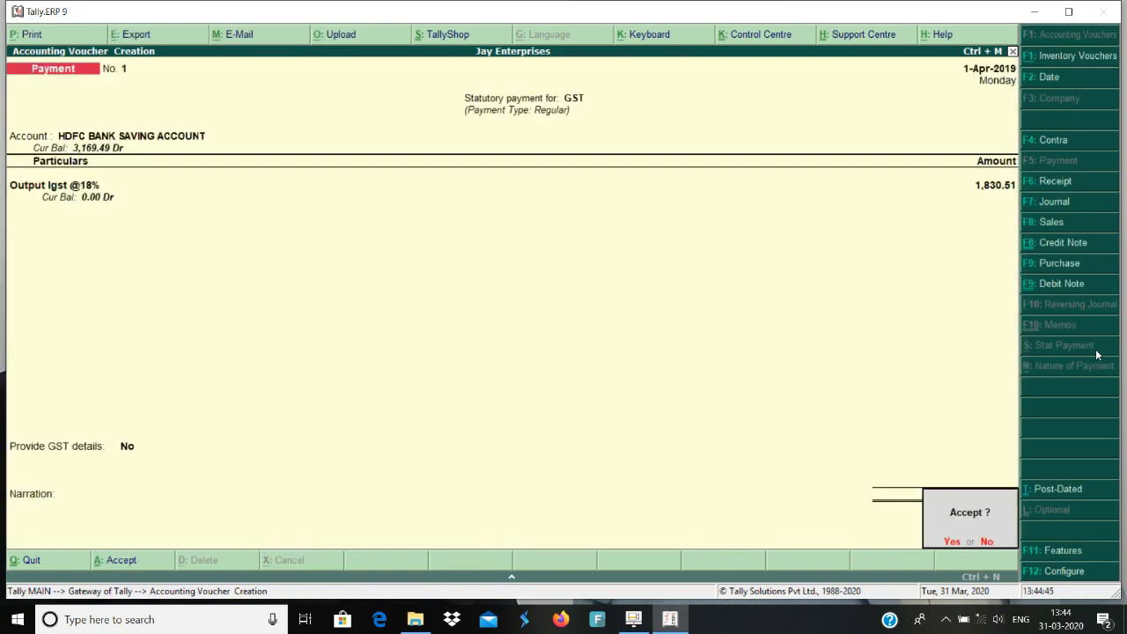
{"action": "key", "text": "Return"}
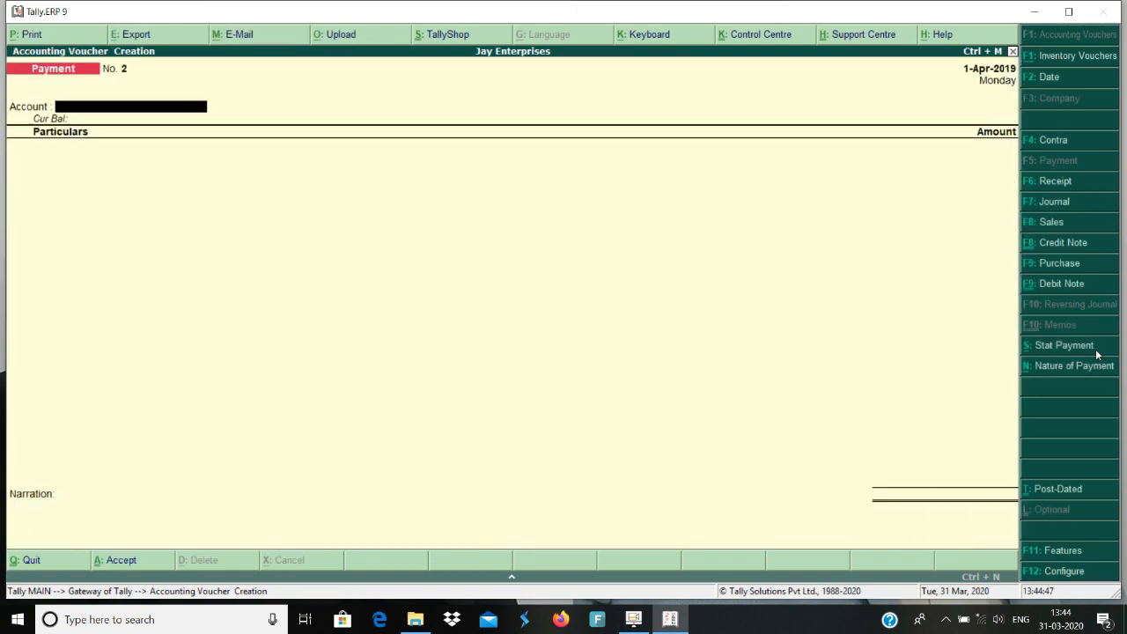
{"action": "left_click", "coordinate": [1061, 205]}
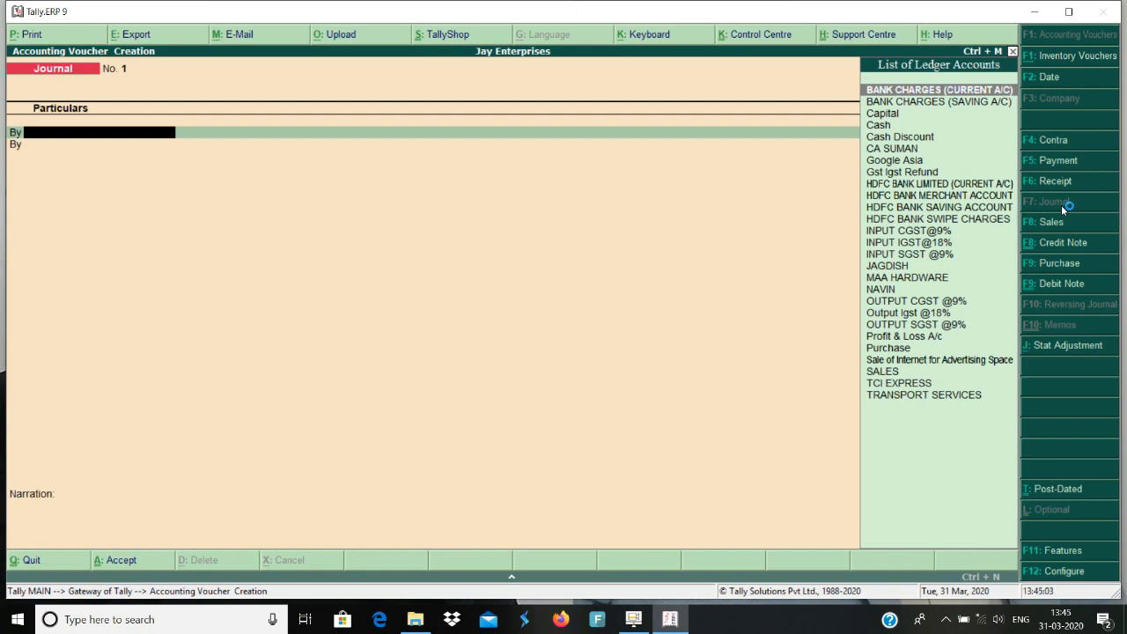
{"action": "type", "text": "G"}
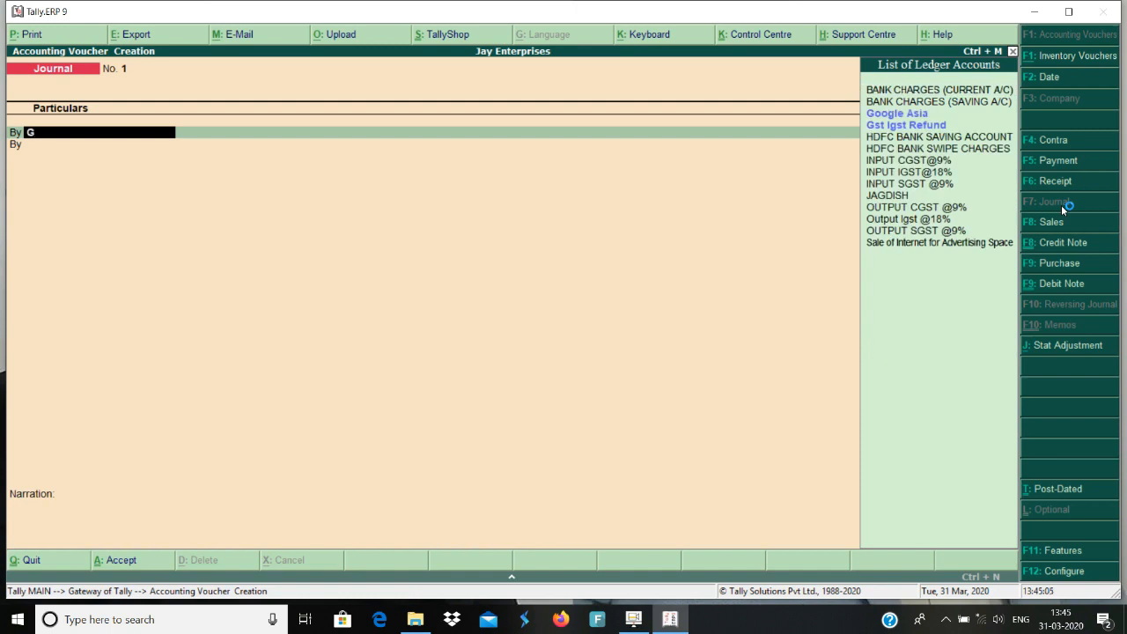
{"action": "key", "text": "Return"}
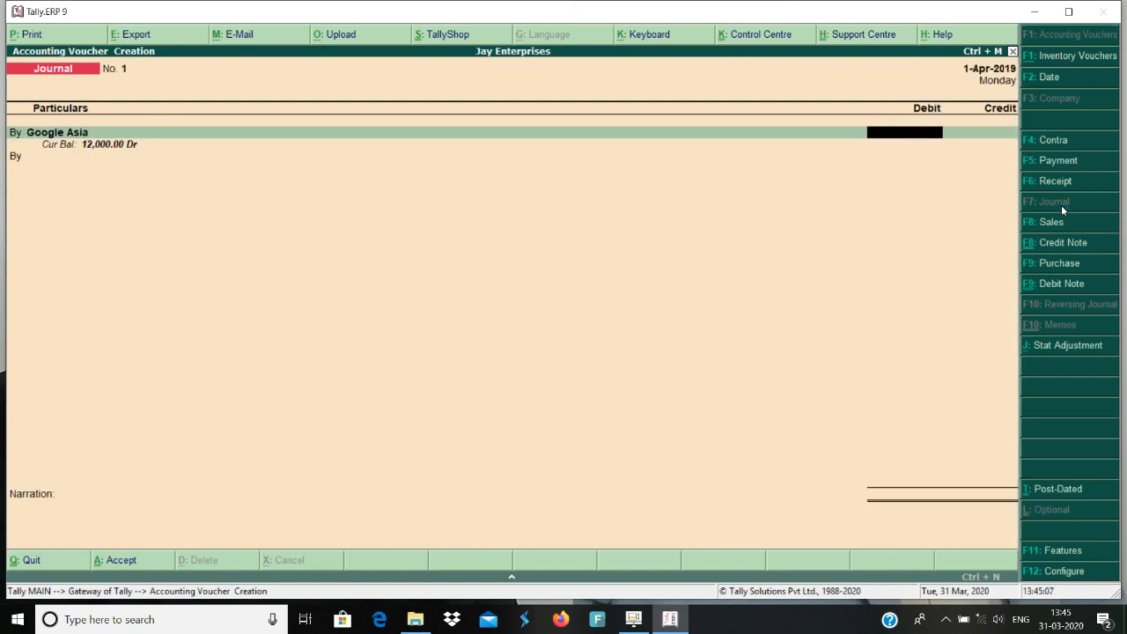
{"action": "type", "text": "183.51"}
{"action": "key", "text": "Return"}
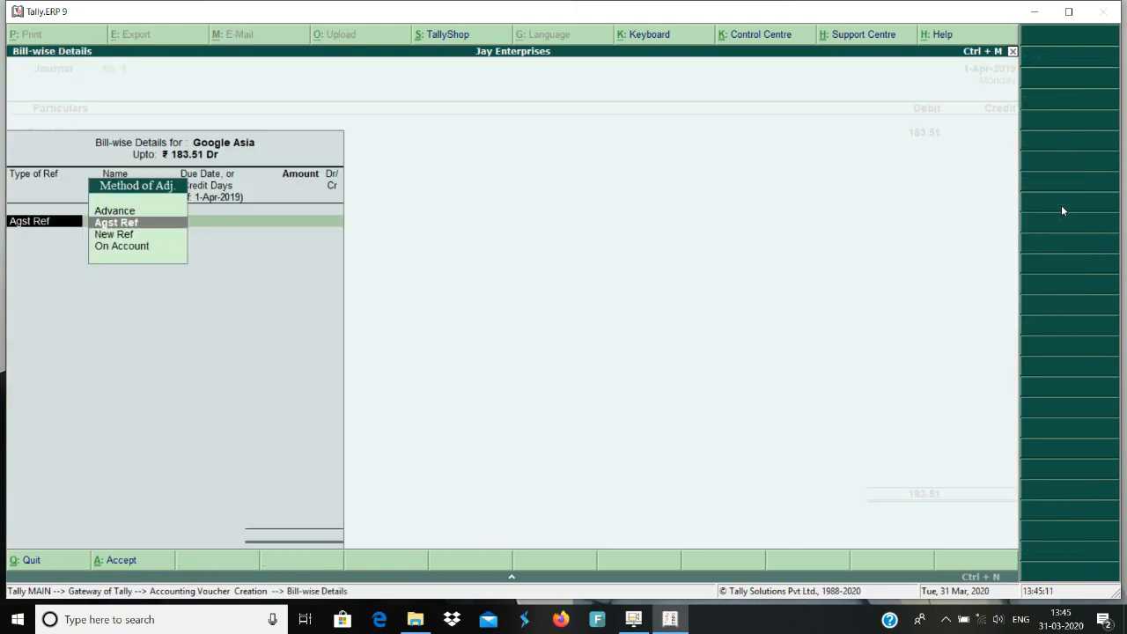
{"action": "key", "text": "Escape"}
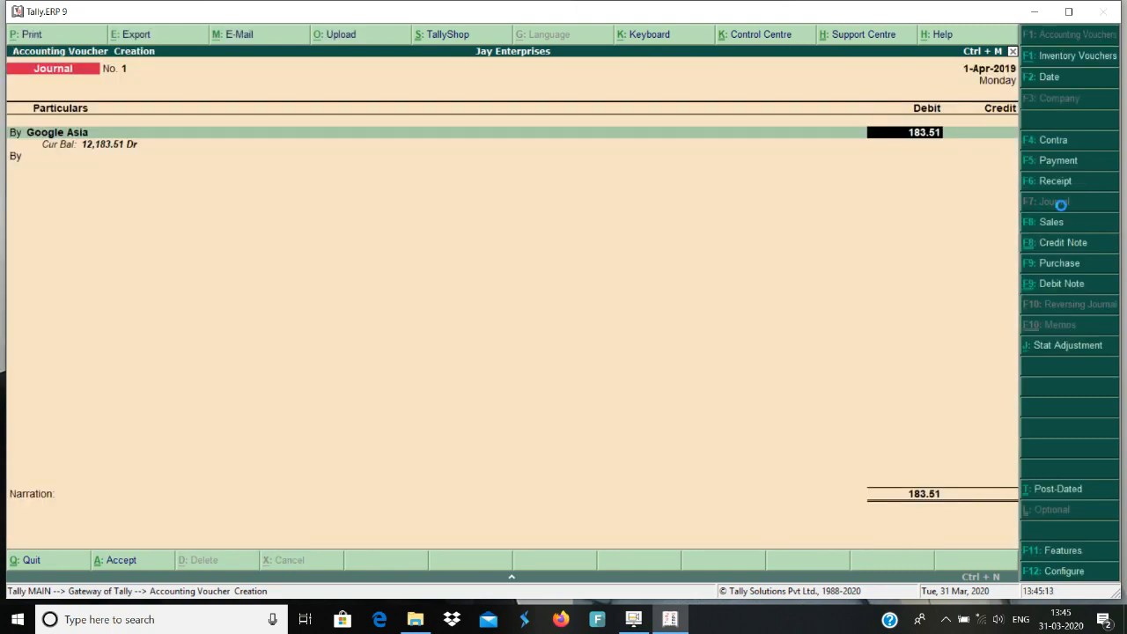
{"action": "key", "text": "Return"}
{"action": "key", "text": "Escape"}
{"action": "key", "text": "BackSpace"}
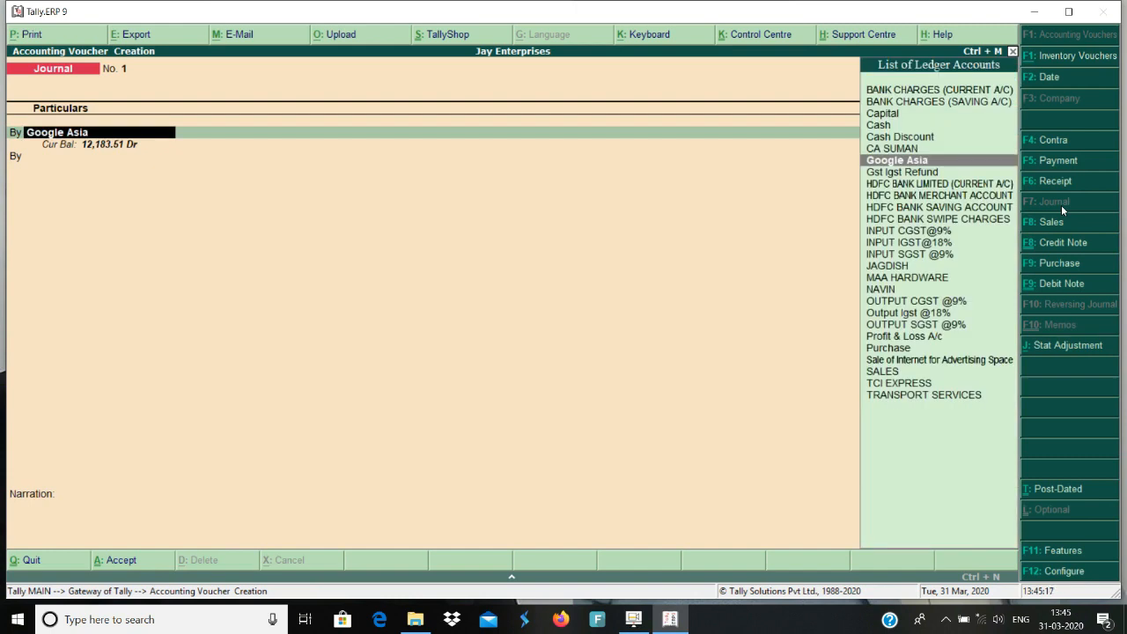
Debit the Gst Igst Refund ledger with 1,830.51 on the journal's first line.
{"action": "type", "text": "Ig"}
{"action": "key", "text": "BackSpace"}
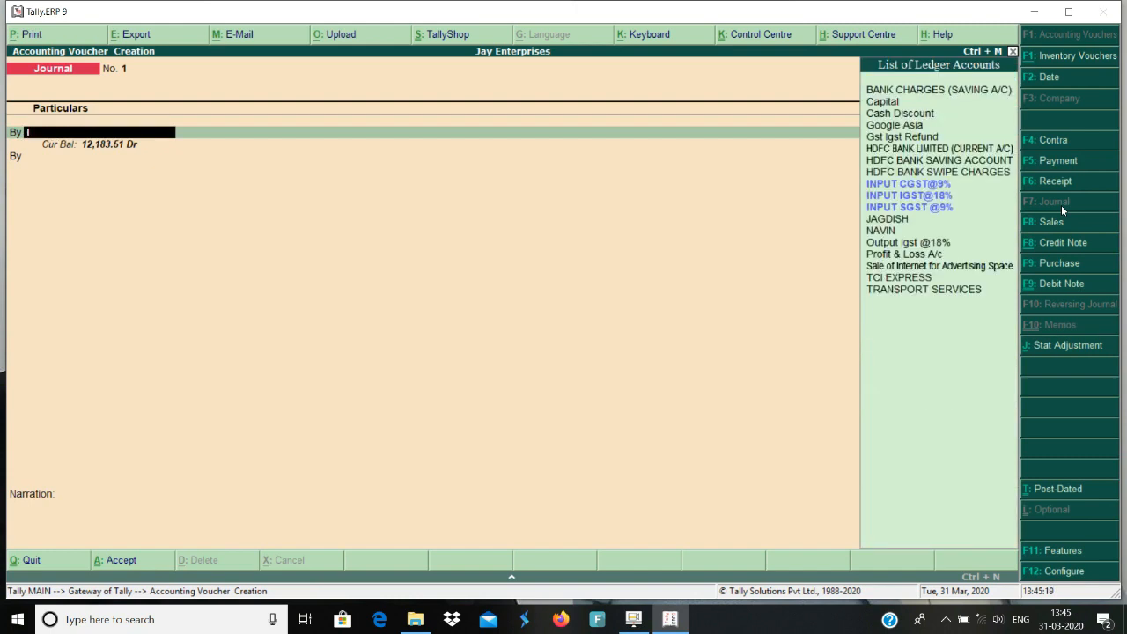
{"action": "type", "text": "gs"}
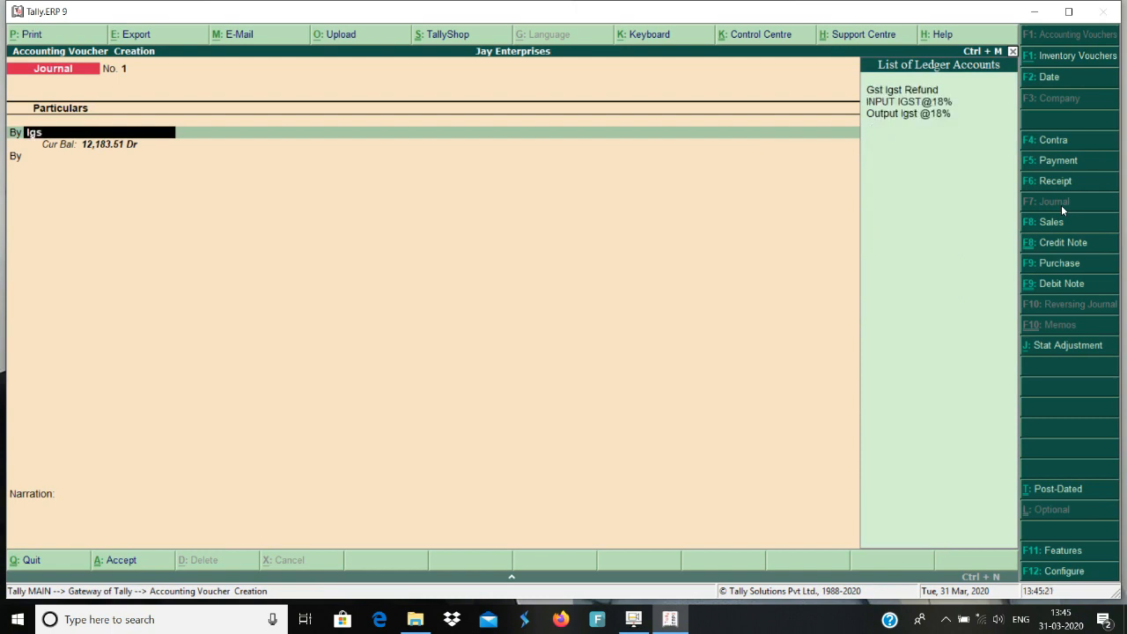
{"action": "key", "text": "Return"}
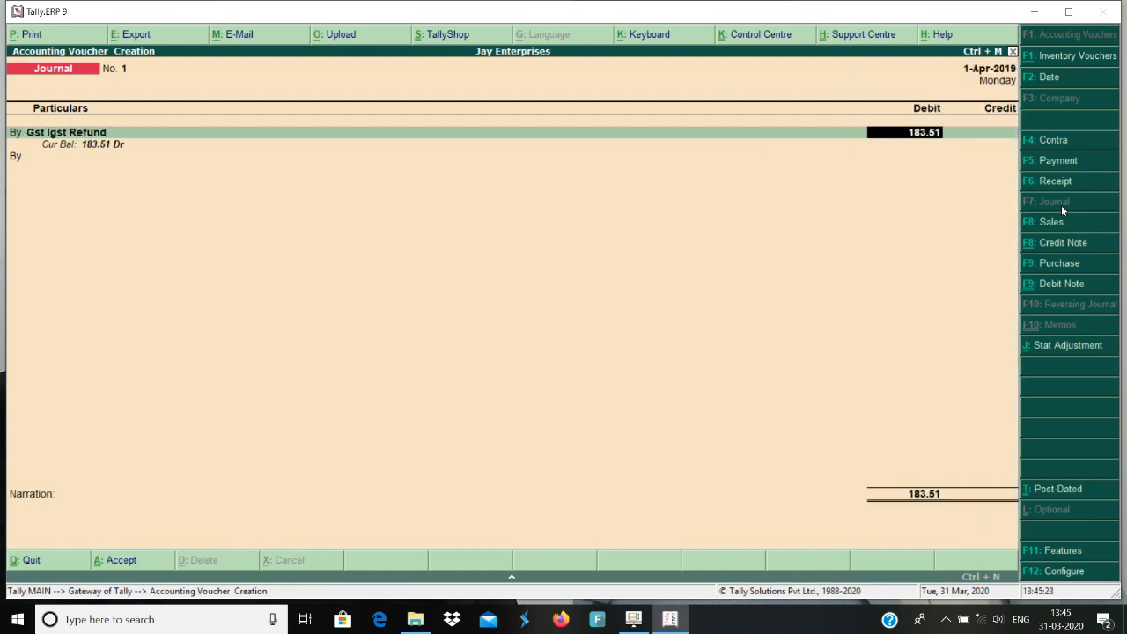
{"action": "type", "text": "1,830.51"}
{"action": "key", "text": "Return"}
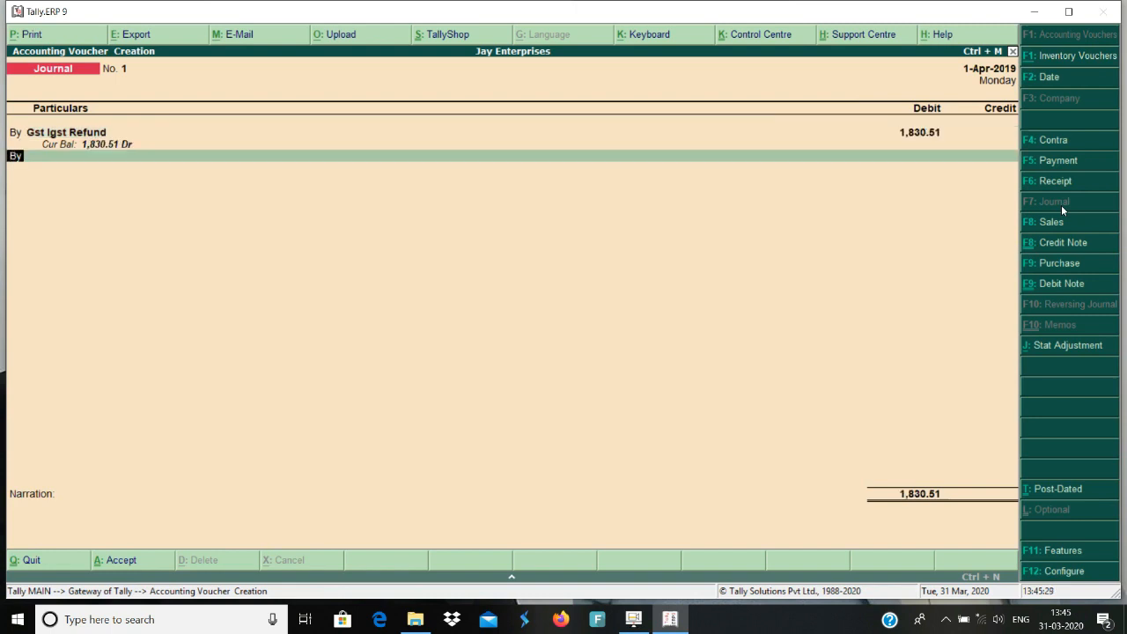
Credit the Google Asia ledger with 1,830.51 on the journal's second line, allocated as Agst Ref to bill 1.
{"action": "type", "text": "t"}
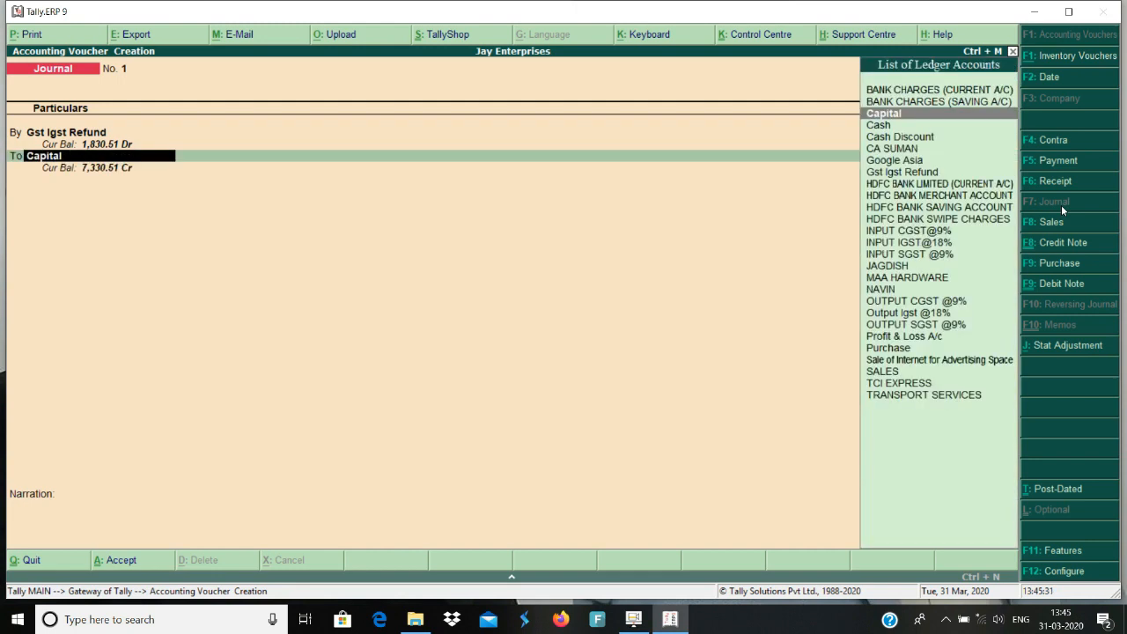
{"action": "type", "text": "Go"}
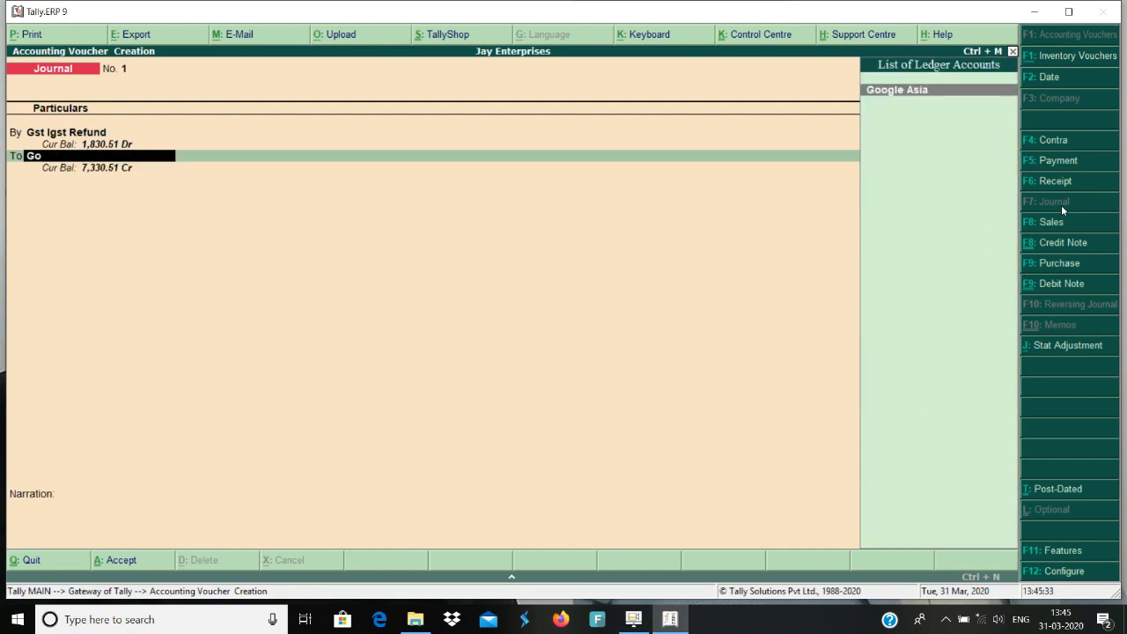
{"action": "key", "text": "Return"}
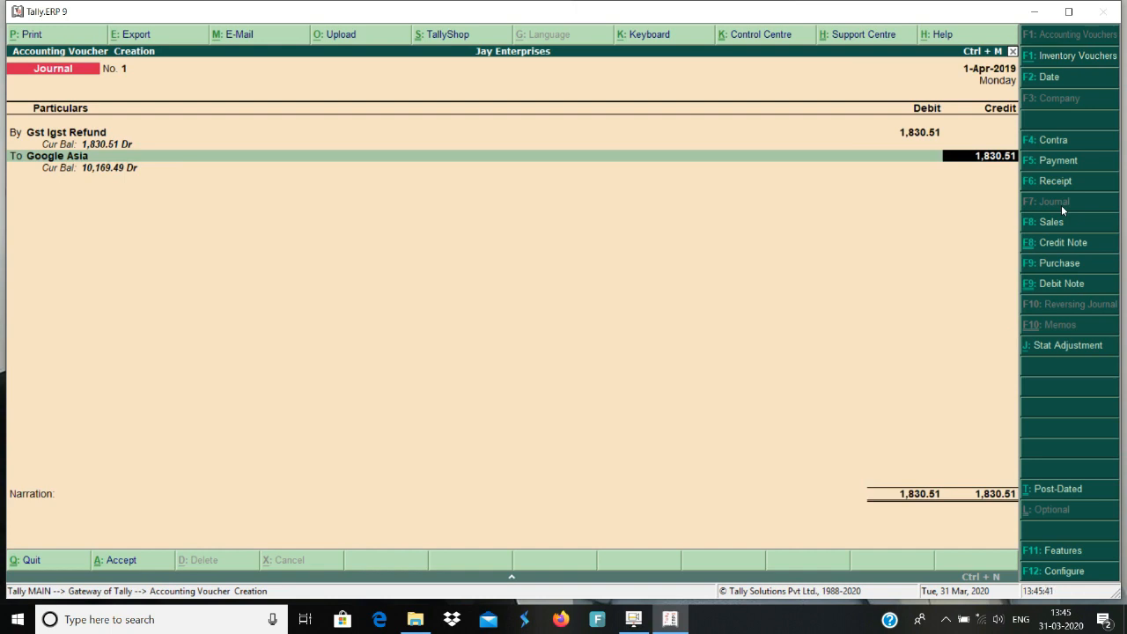
{"action": "key", "text": "Return"}
{"action": "key", "text": "Return"}
{"action": "key", "text": "Return"}
{"action": "key", "text": "Return"}
{"action": "key", "text": "Return"}
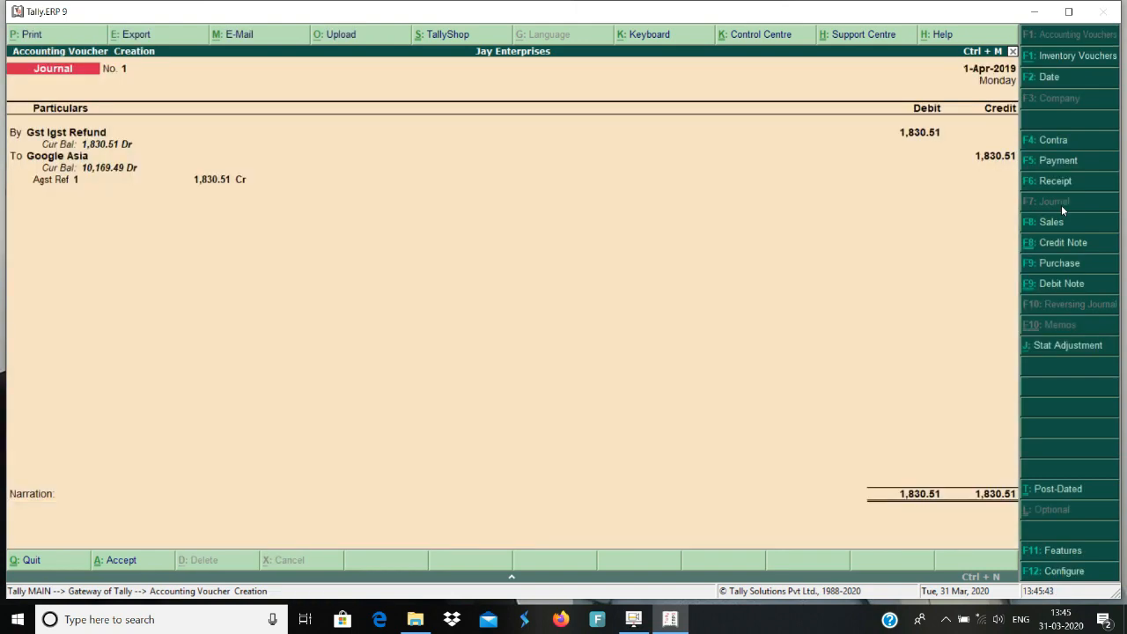
Save the journal voucher with a blank narration and leave voucher creation.
{"action": "key", "text": "Return"}
{"action": "key", "text": "Return"}
{"action": "key", "text": "Escape"}
{"action": "key", "text": "y"}
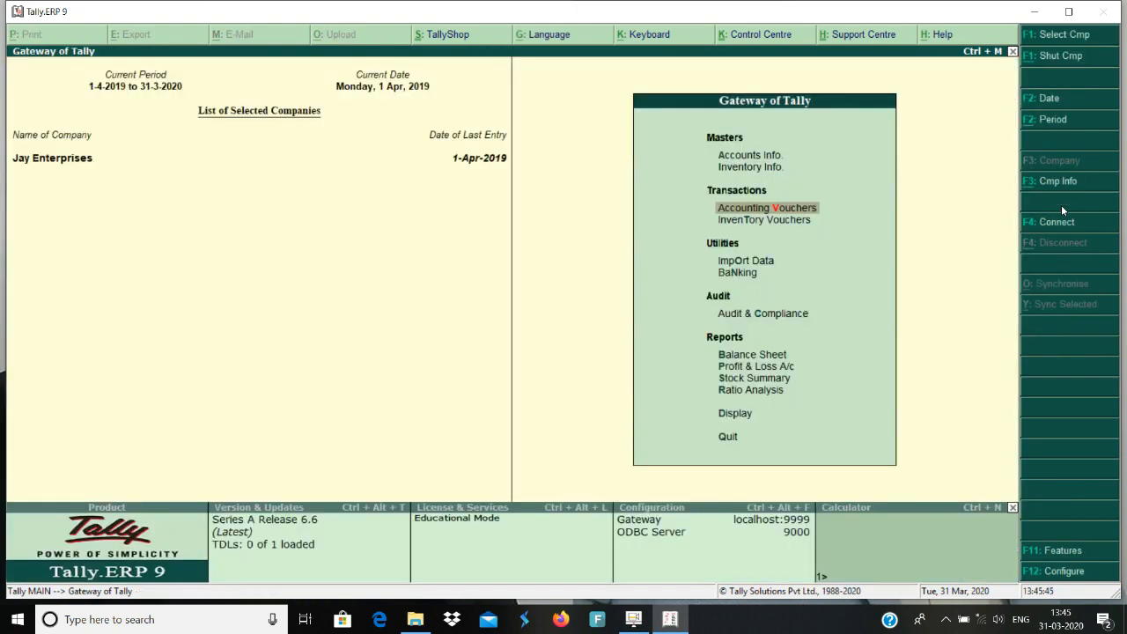
View the Balance Sheet in detailed form and examine the party balances under Sundry Debtors.
{"action": "key", "text": "b"}
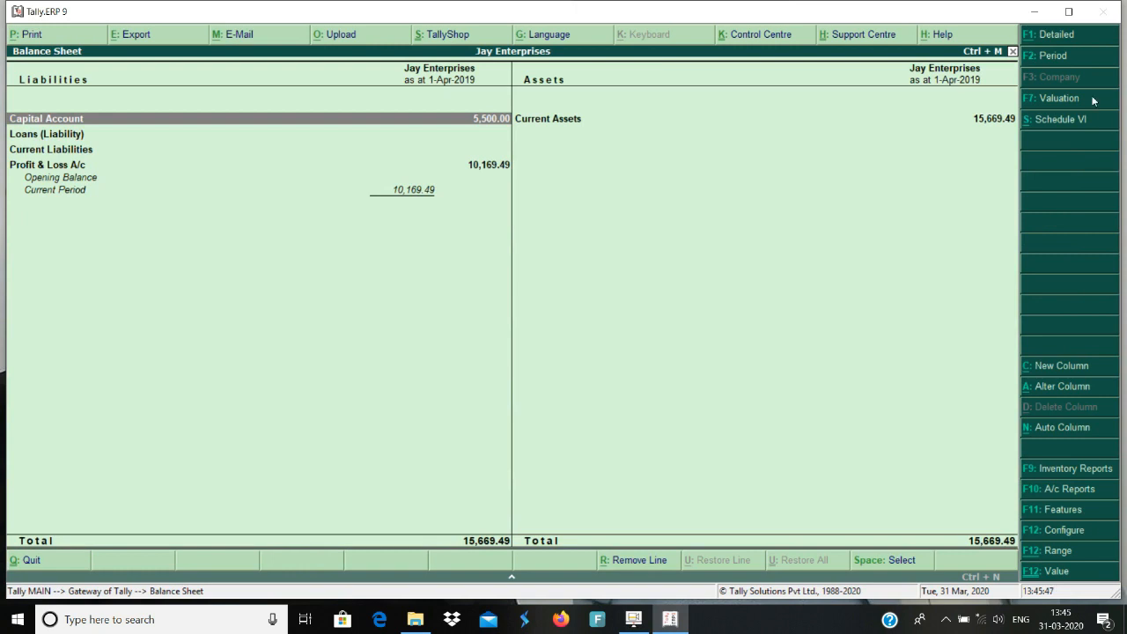
{"action": "left_click", "coordinate": [1062, 35]}
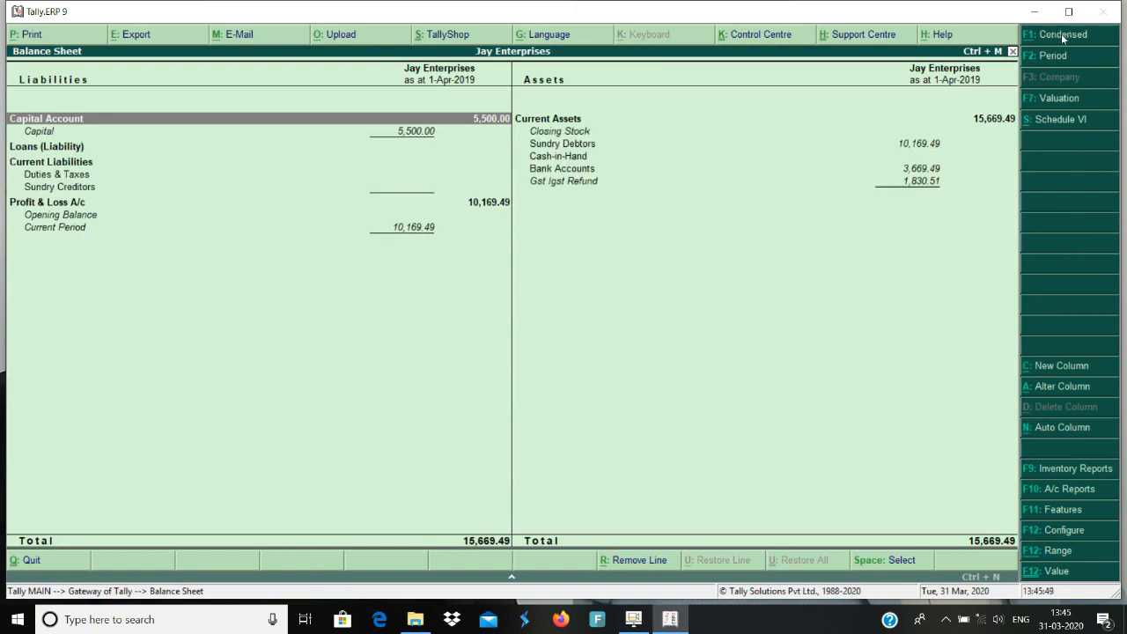
{"action": "key", "text": "Right"}
{"action": "key", "text": "Down"}
{"action": "key", "text": "Down"}
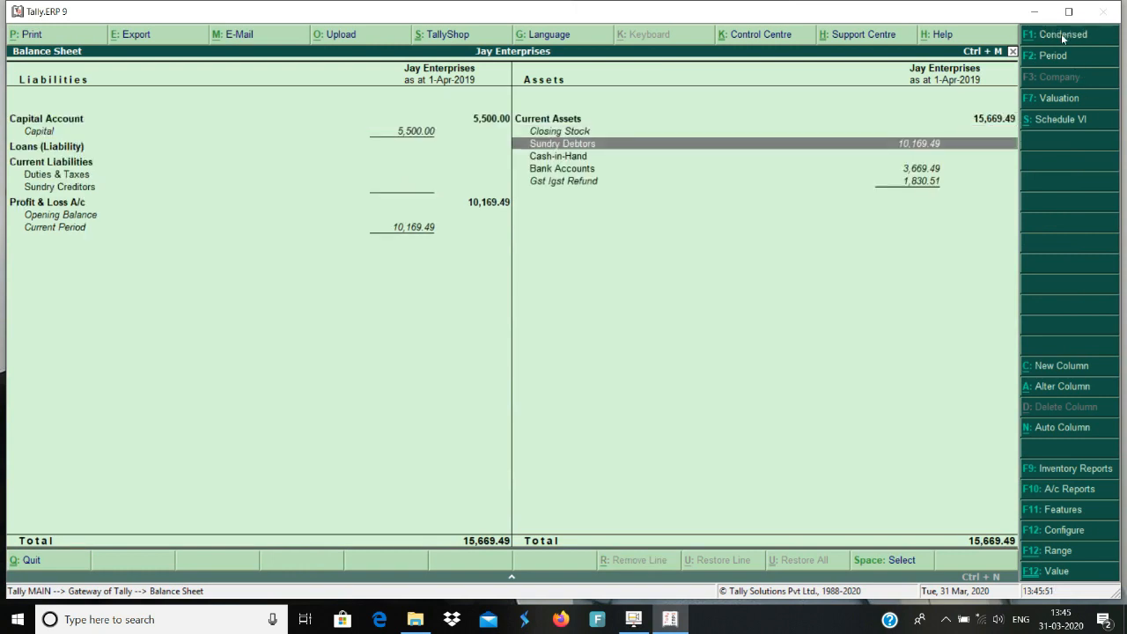
{"action": "key", "text": "Return"}
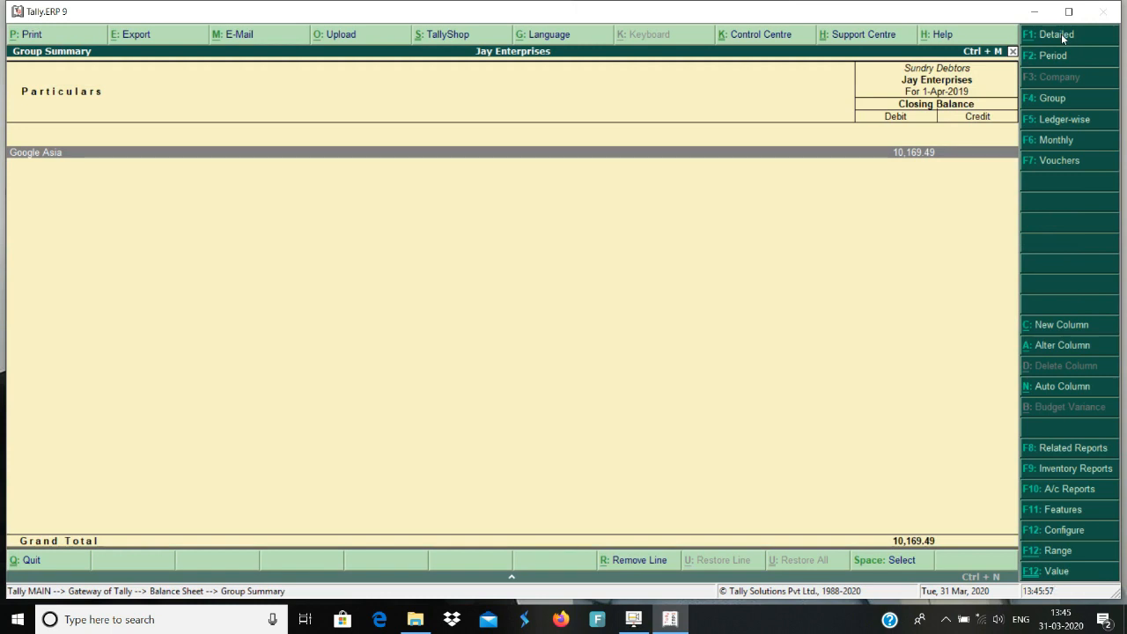
{"action": "key", "text": "Escape"}
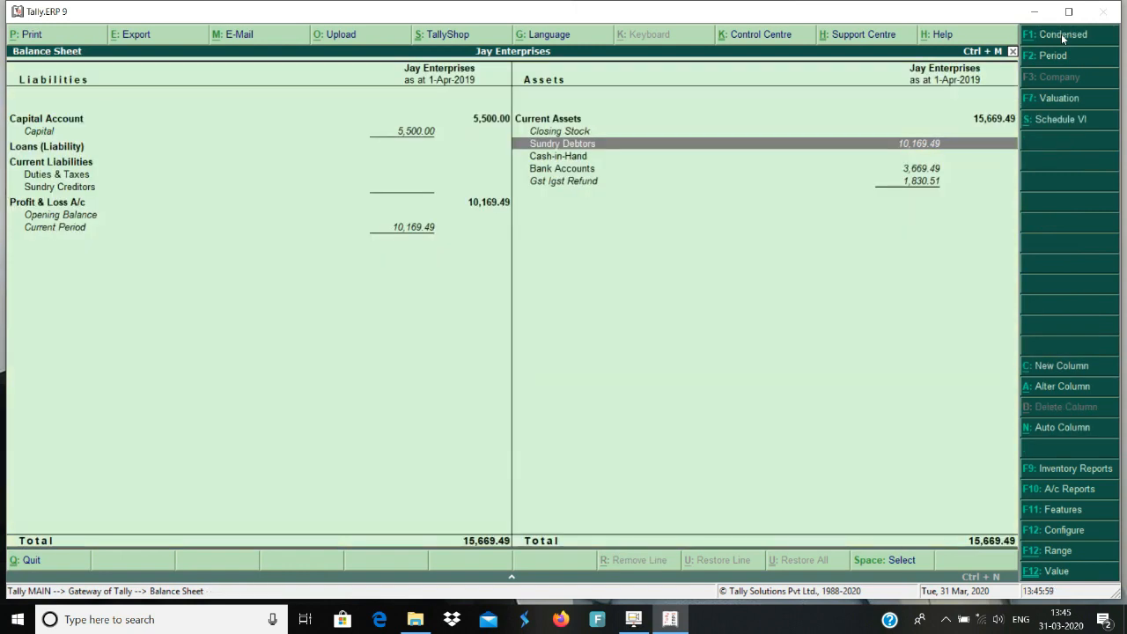
Check the Duties & Taxes and Gst Igst Refund lines in the Balance Sheet, and close the report.
{"action": "key", "text": "Left"}
{"action": "key", "text": "Down"}
{"action": "key", "text": "Down"}
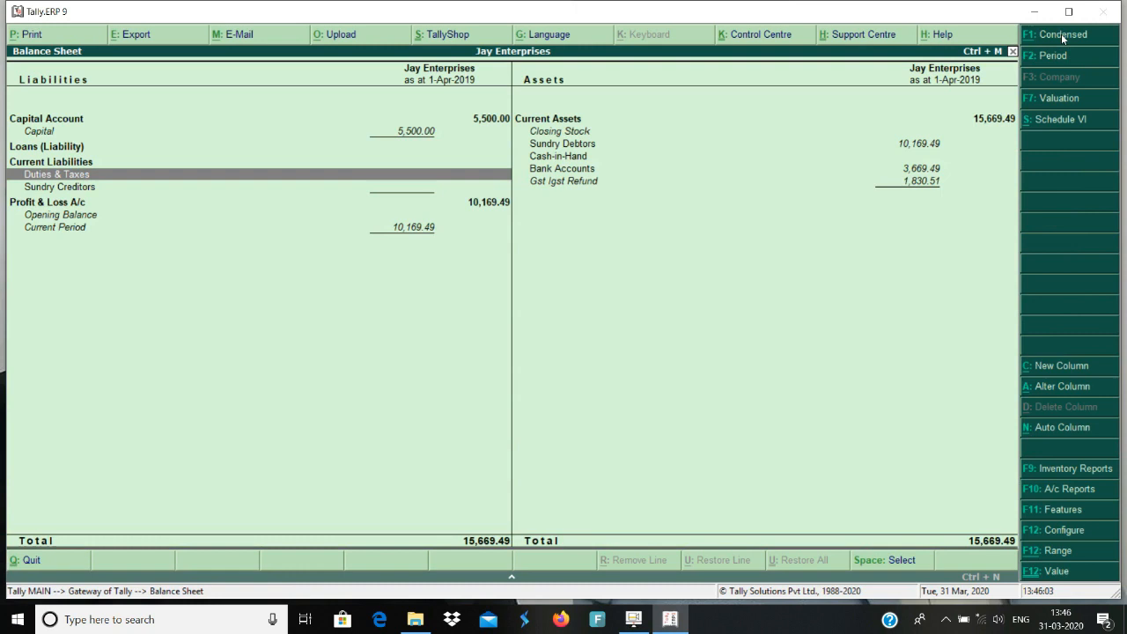
{"action": "key", "text": "Right"}
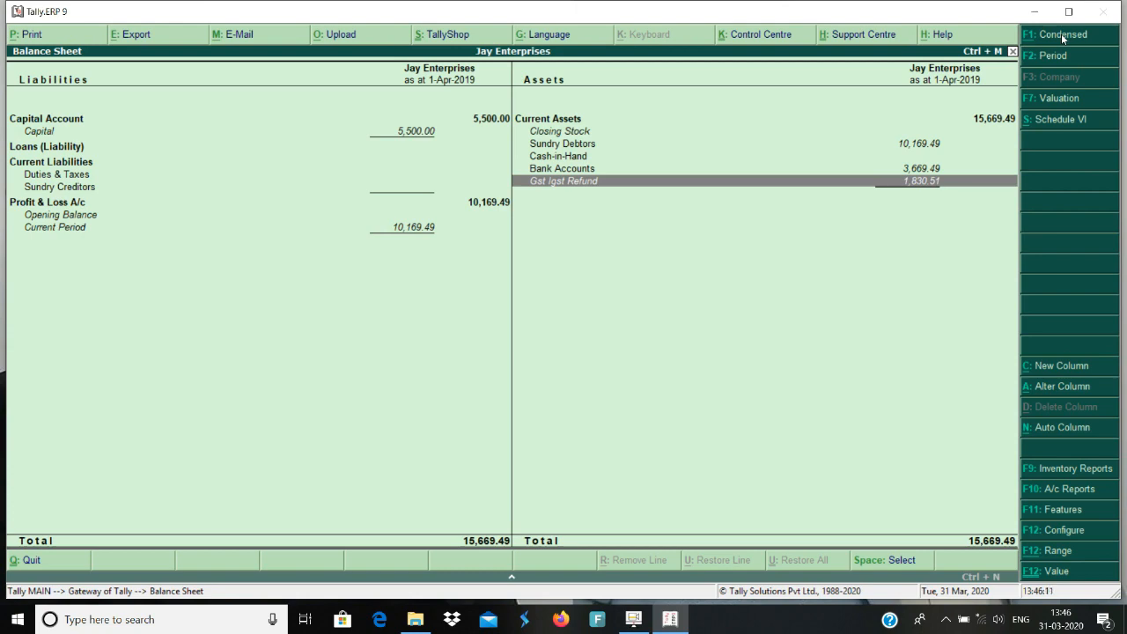
{"action": "key", "text": "Escape"}
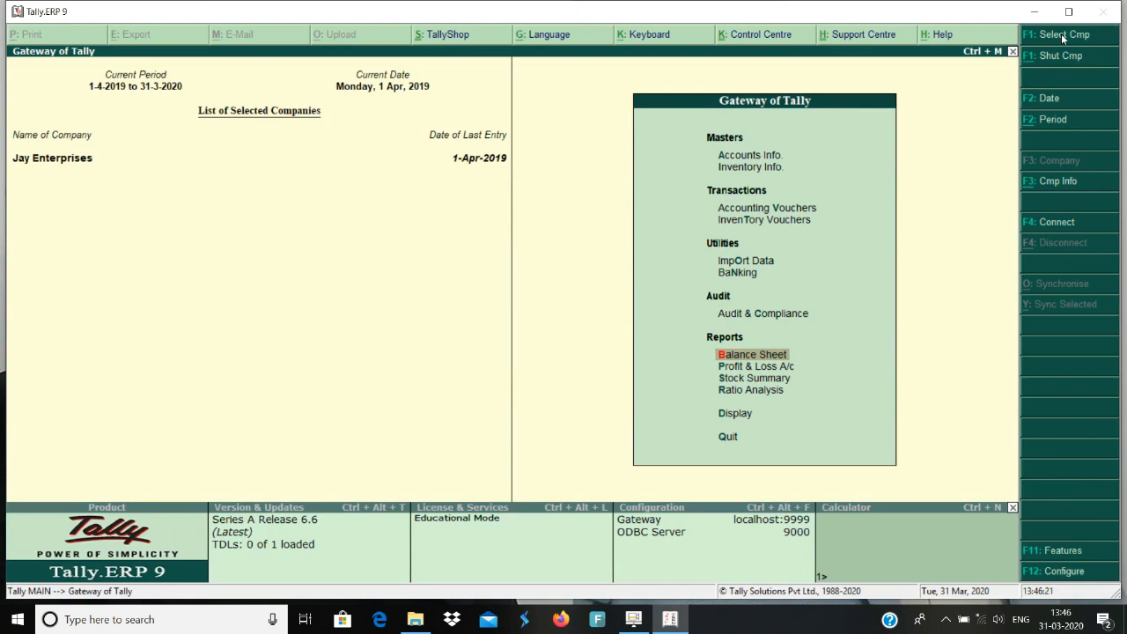
Start a new accounting voucher.
{"action": "key", "text": "v"}
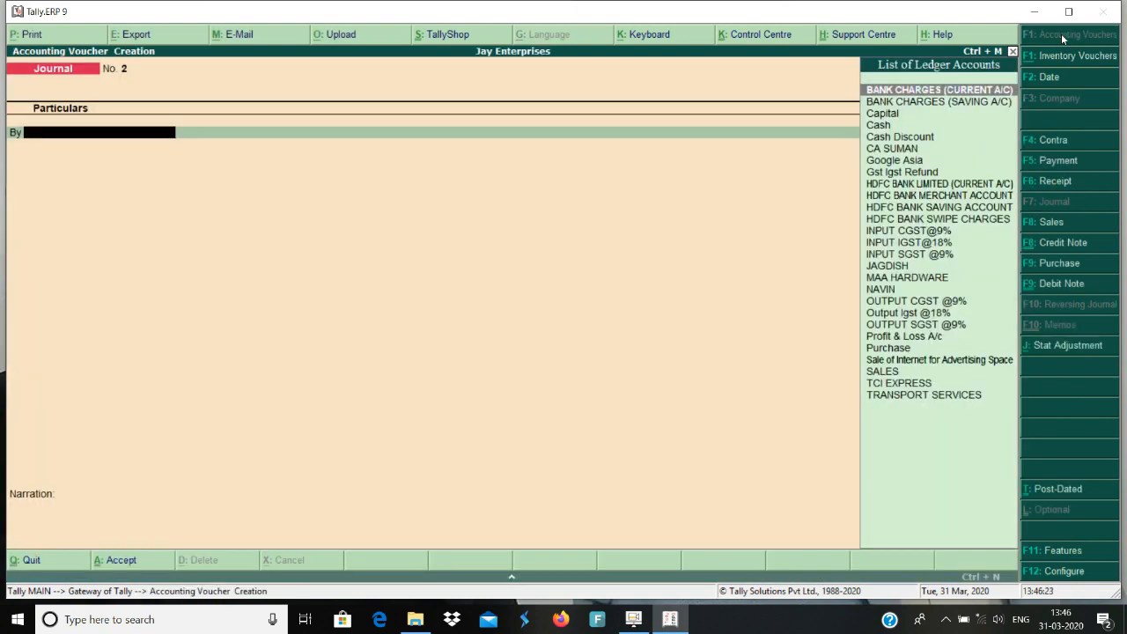